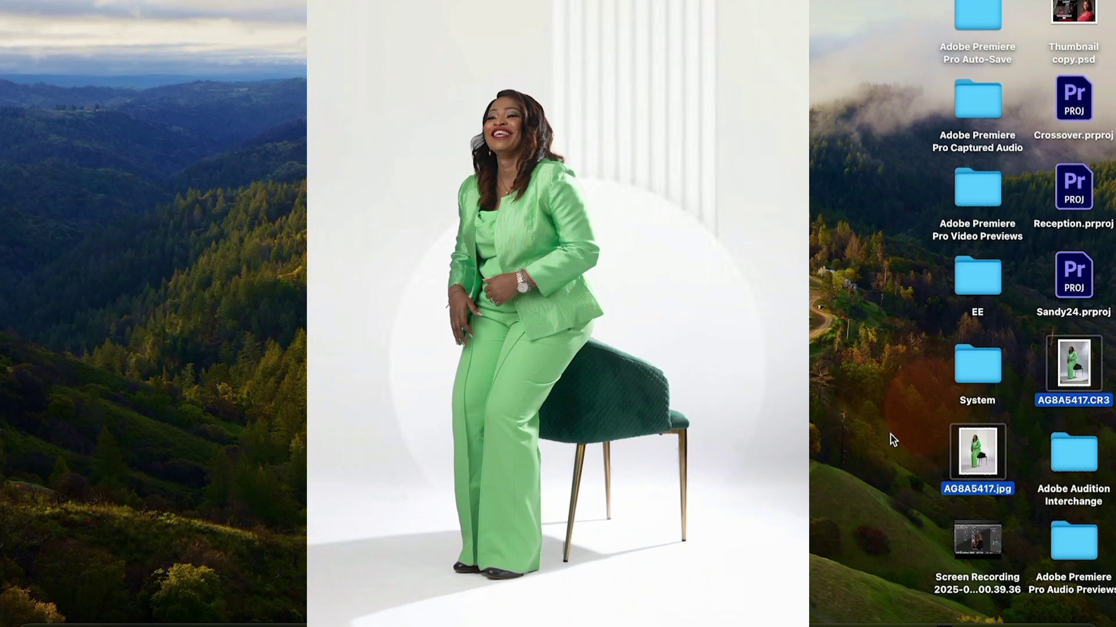
Compare the retouched AG8A5417.jpg with the raw AG8A5417.CR3 in Quick Look, then select the CR3.
key("space")
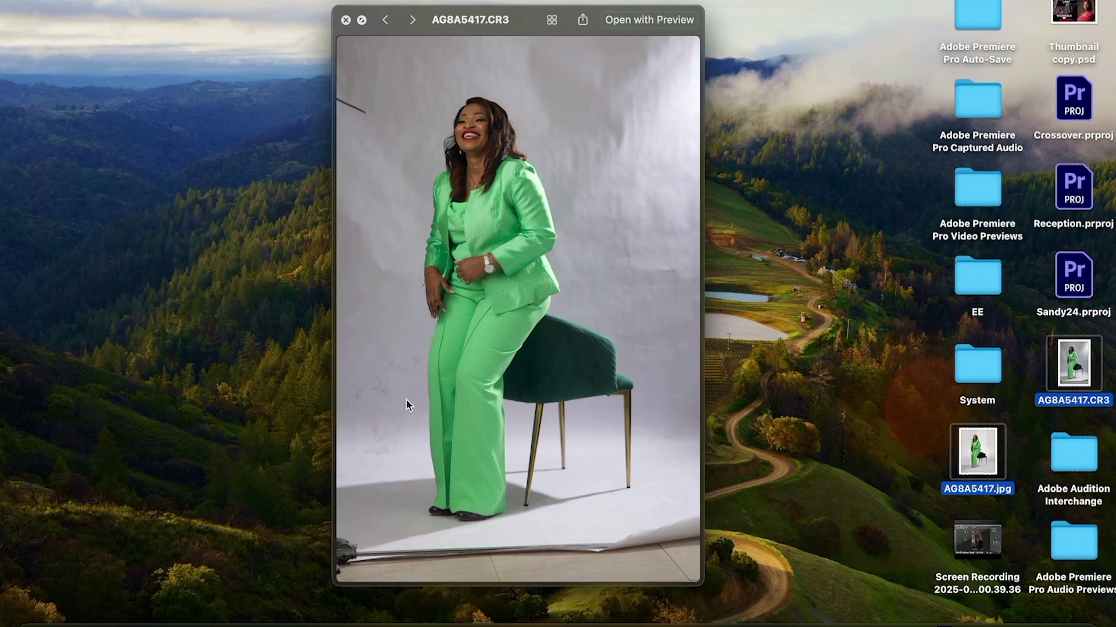
key("space")
left_click(1072, 363)
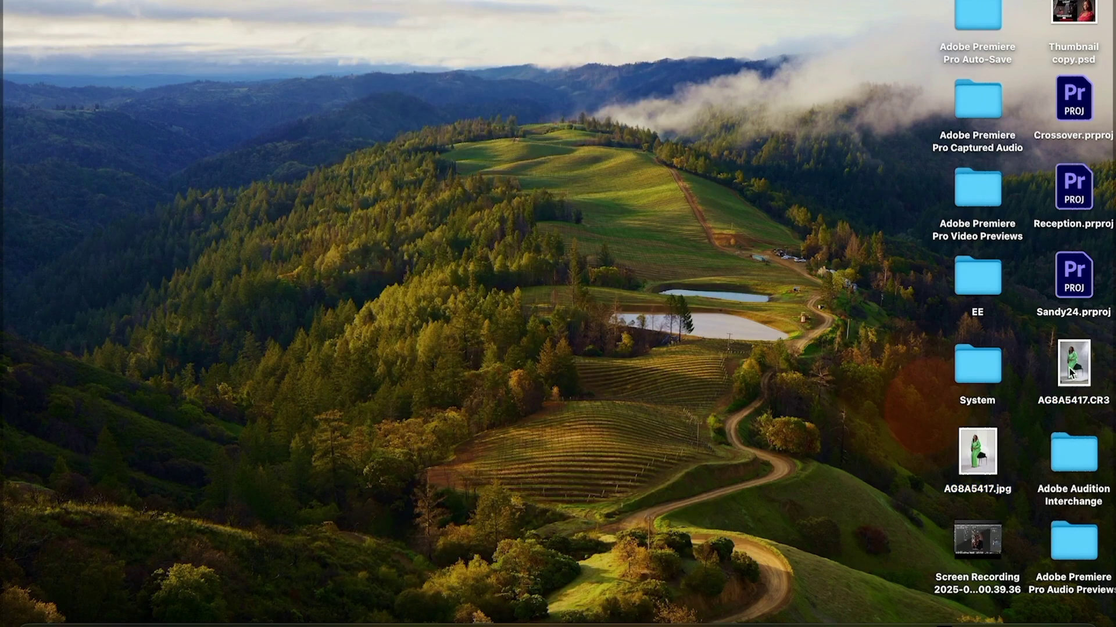
Open AG8A5417.CR3 in Adobe Photoshop 2024 through Open With > Other.
right_click(1061, 364)
mouse_move(918, 324)
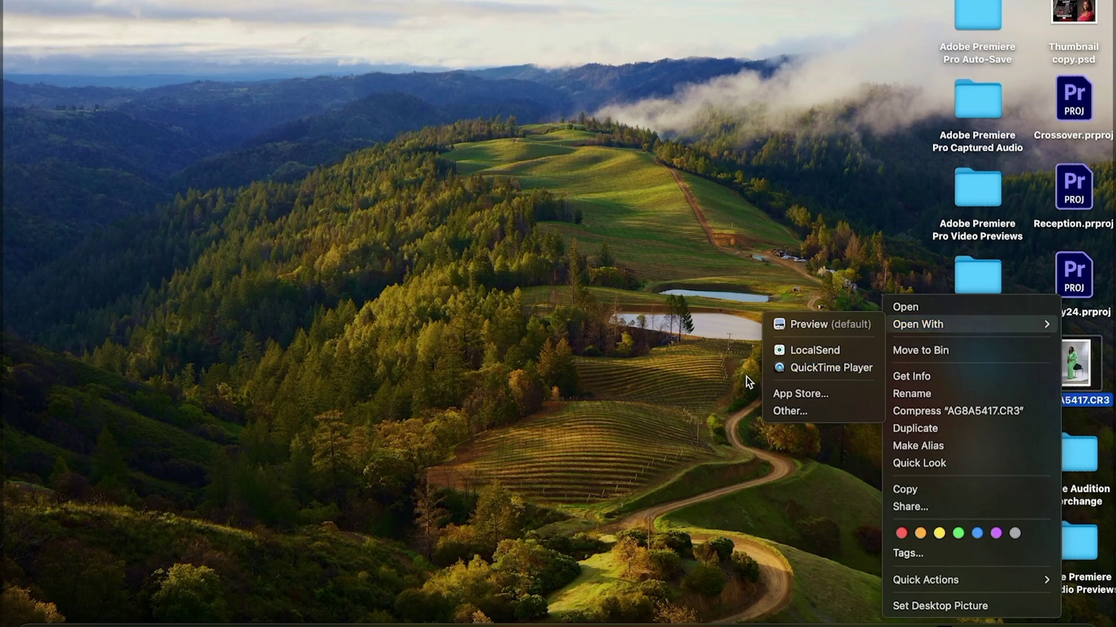
left_click(803, 410)
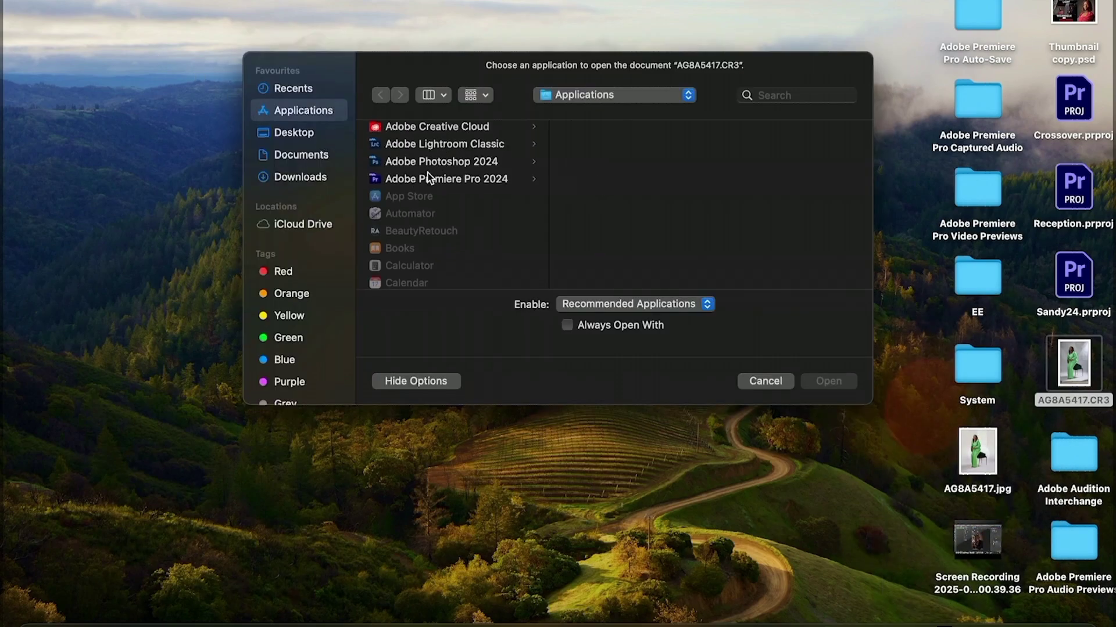
left_click(442, 168)
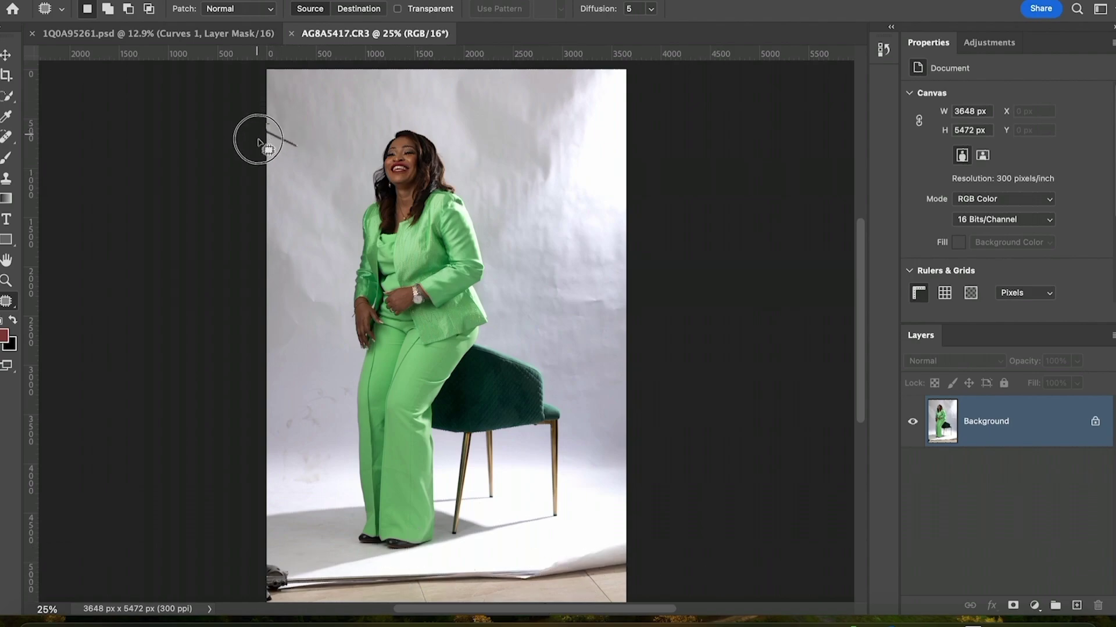
Patch out the stray line at the top left of the photo.
mouse_move(292, 163)
left_mouse_down()
mouse_move(298, 149)
mouse_move(287, 212)
left_mouse_up()
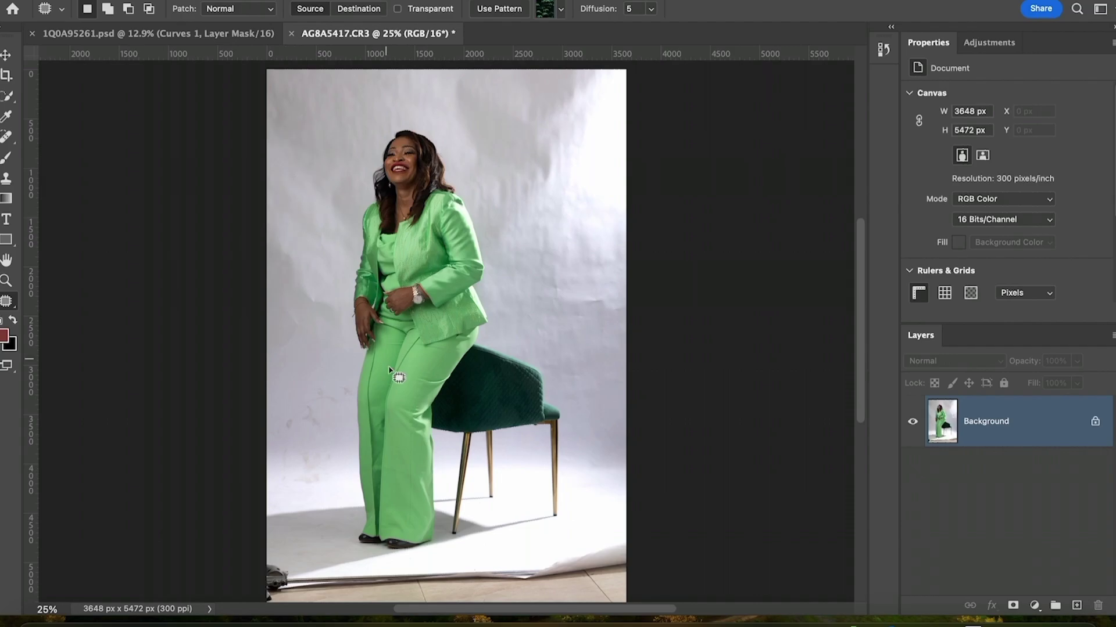
scroll(546, 582, "down", 5)
scroll(538, 579, "down", 1)
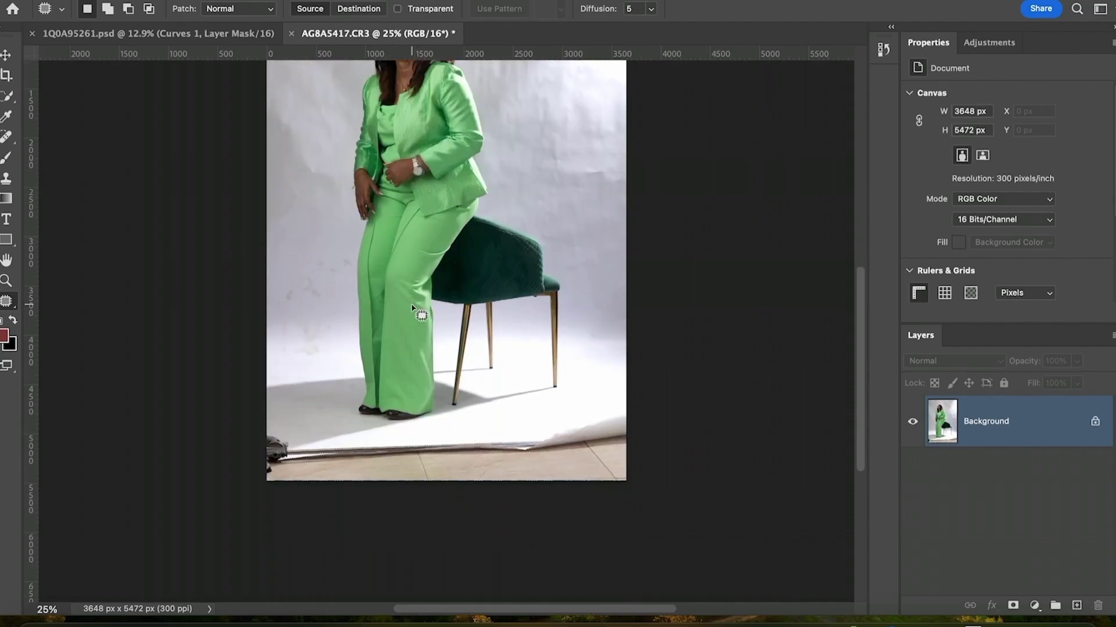
Outline the tiled floor and stand at the bottom with the Polygonal Lasso.
key("l")
left_click(265, 430)
left_click(241, 496)
left_click(648, 482)
left_click(628, 403)
left_click(508, 434)
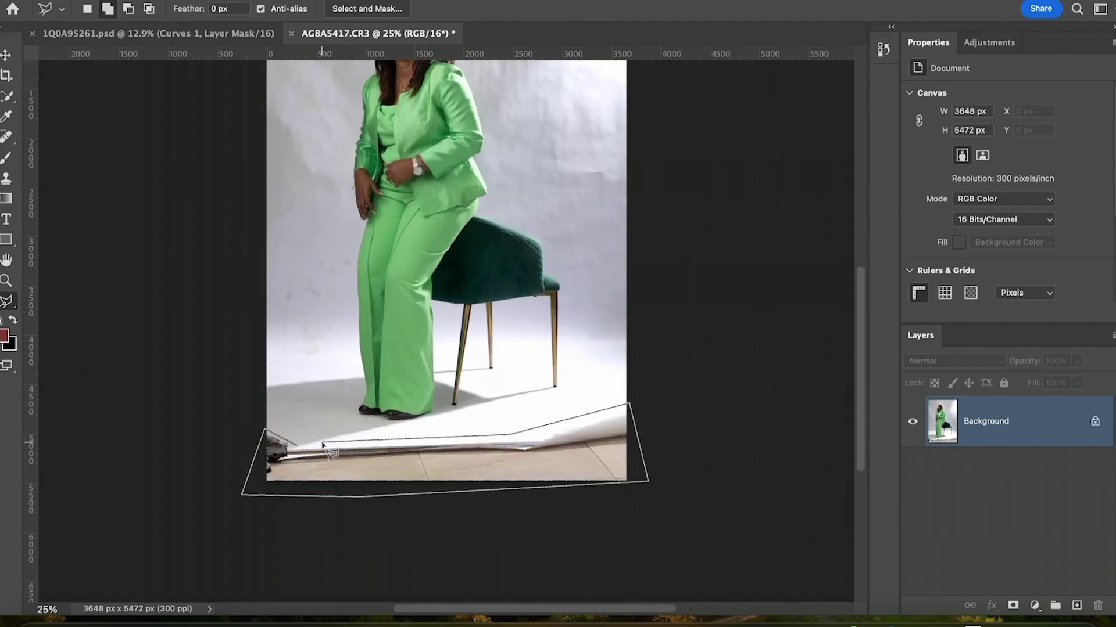
double_click(298, 447)
Content-Aware Fill the floor selection with white backdrop, then deselect.
right_click(615, 195)
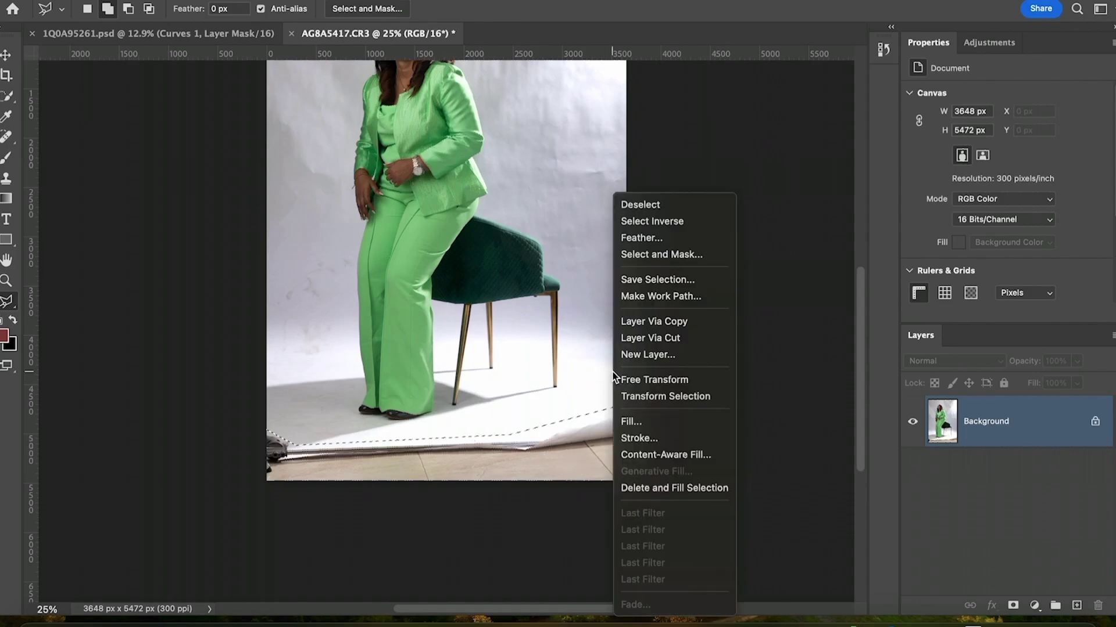
left_click(639, 422)
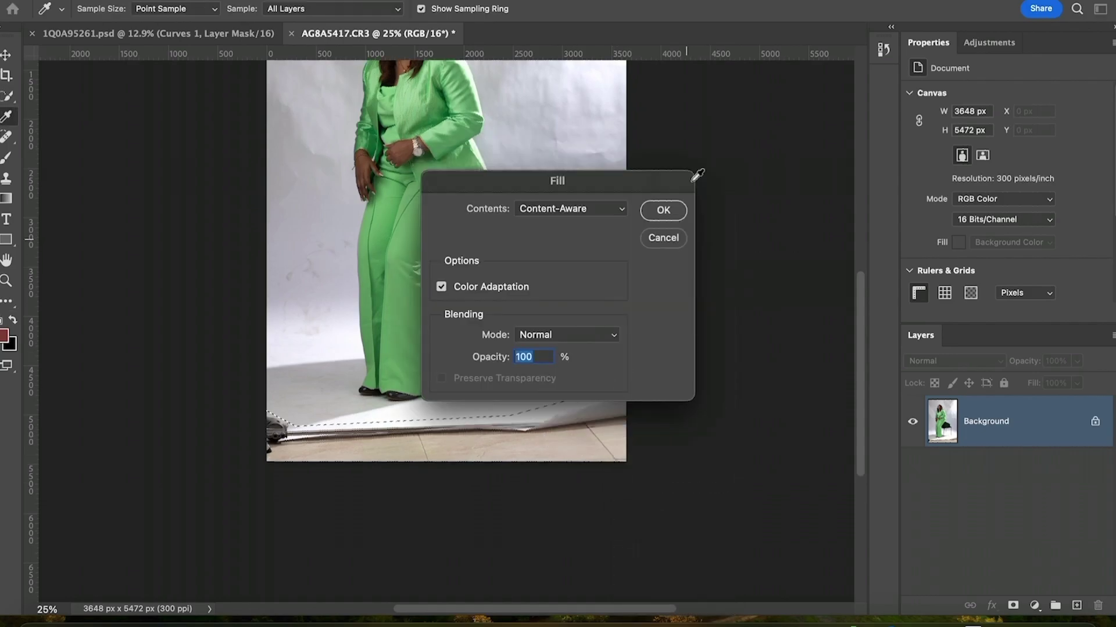
left_click(677, 210)
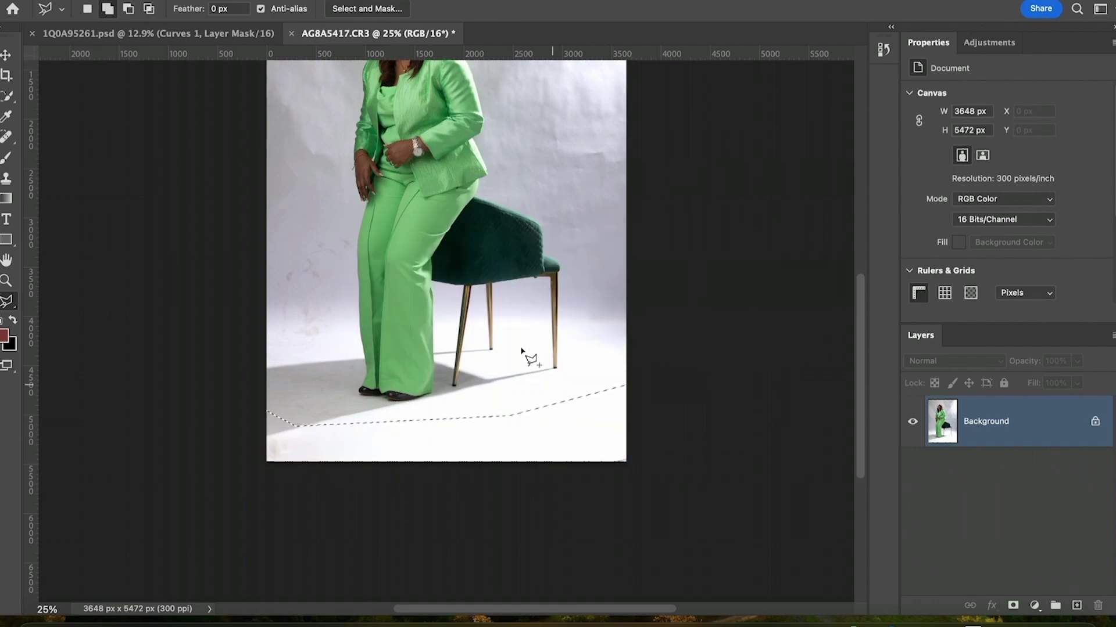
right_click(518, 431)
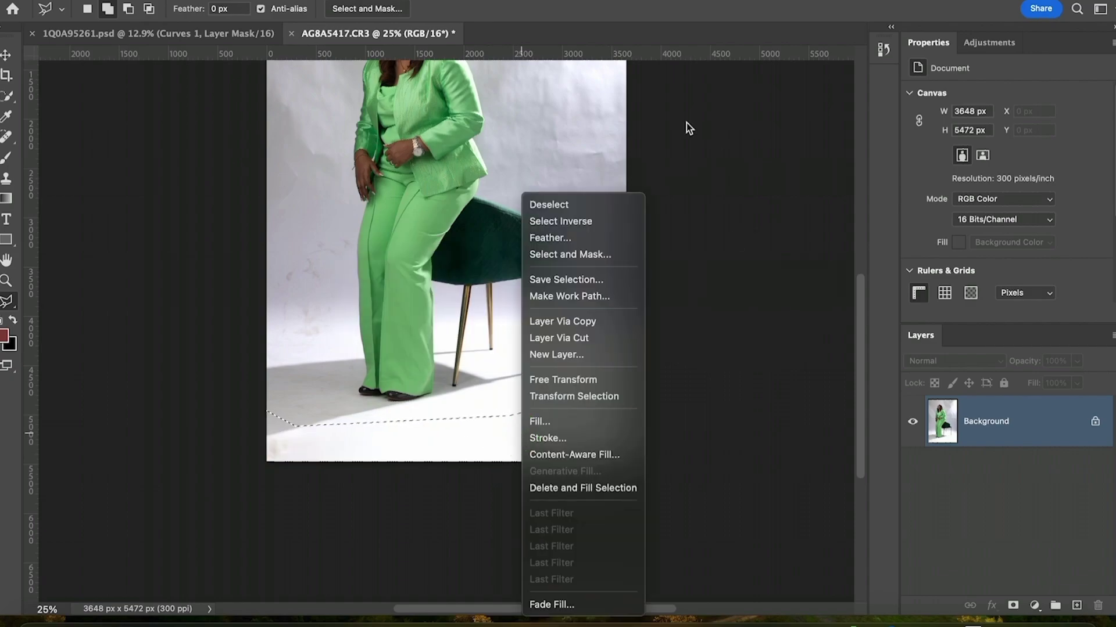
left_click(560, 222)
right_click(573, 402)
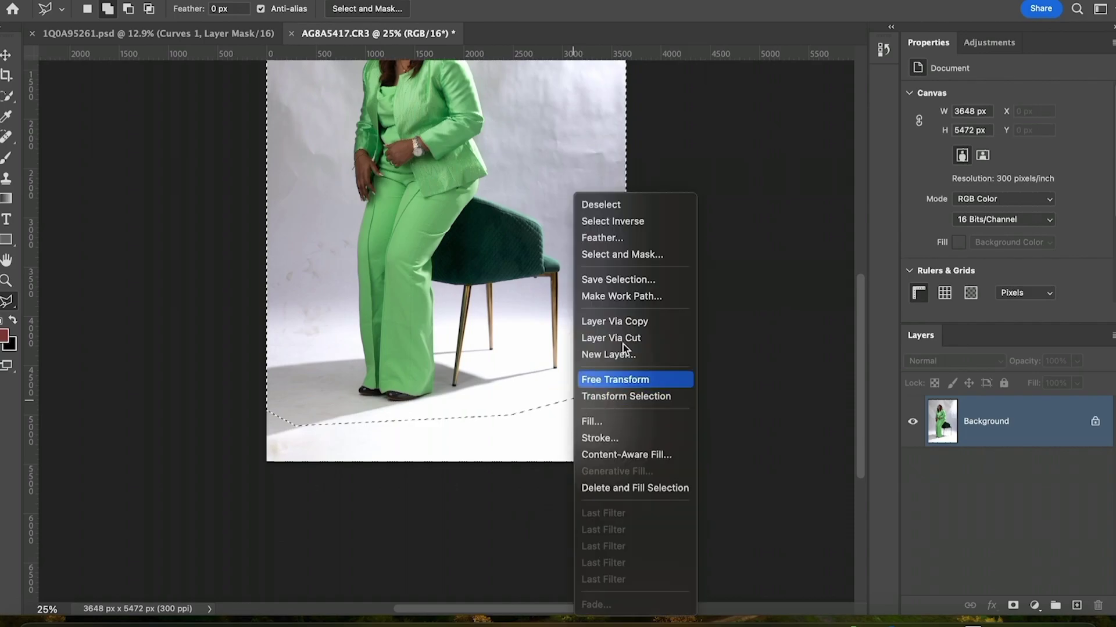
left_click(625, 196)
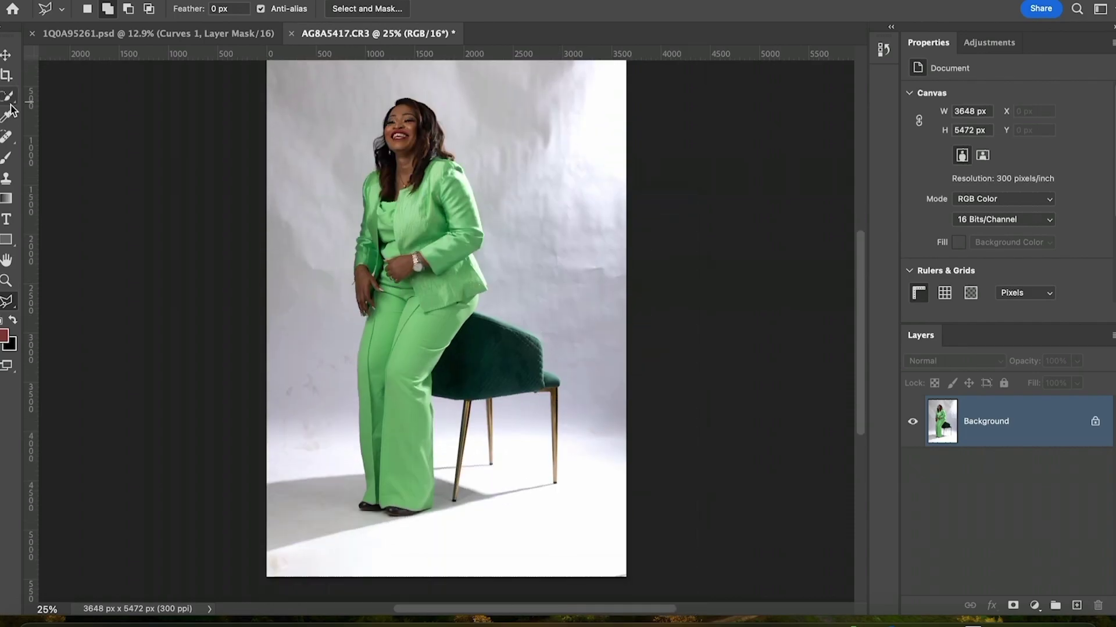
Crop to a 4:5 portrait with Content-Aware Fill filling the widened sides.
left_click(7, 75)
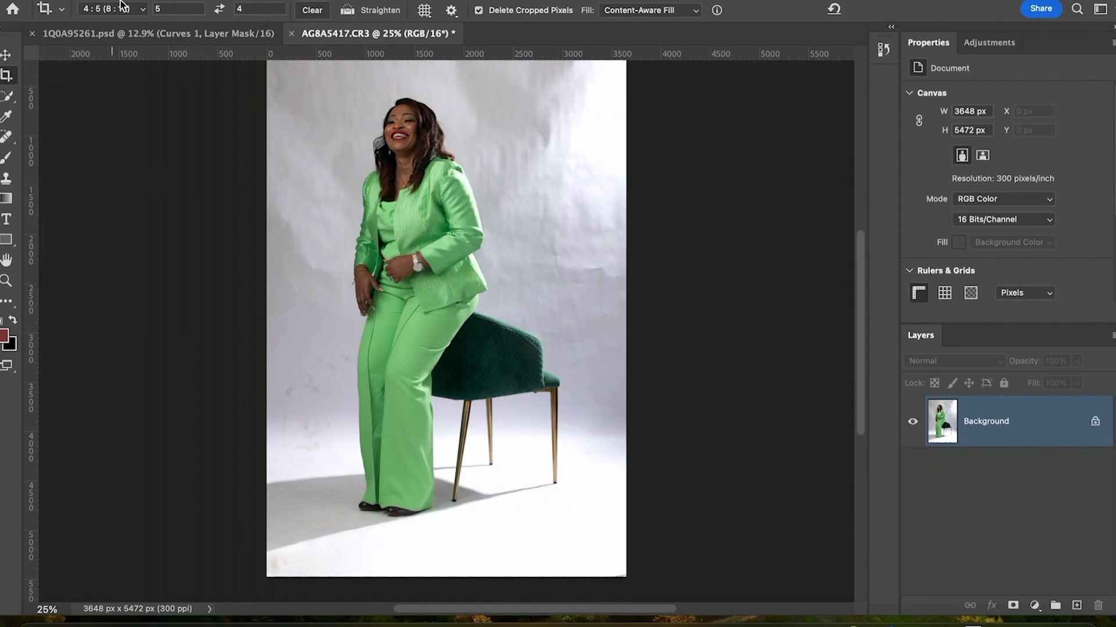
left_click(141, 10)
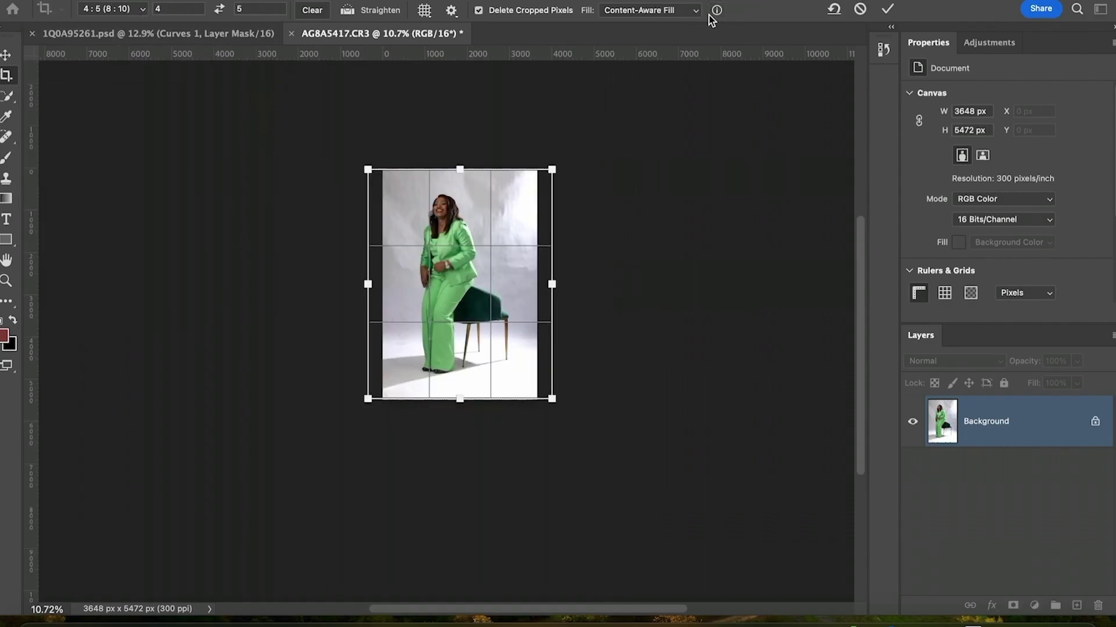
left_click(889, 10)
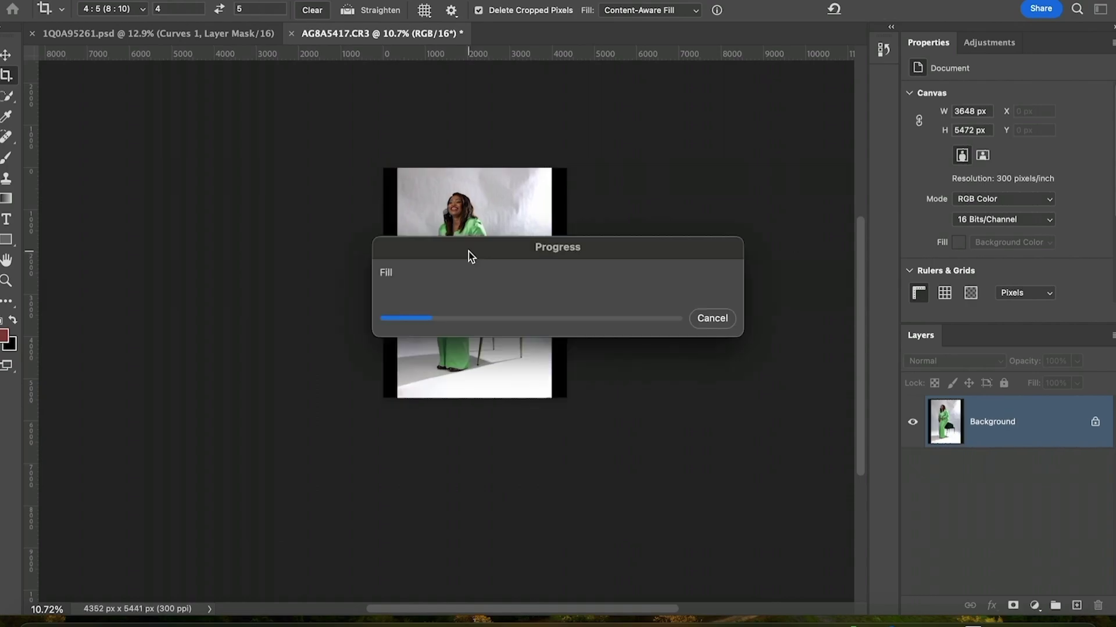
Zoom and pan around the cropped 4352 × 5441 photo to inspect the result.
key("v")
scroll(523, 290, "down", 2)
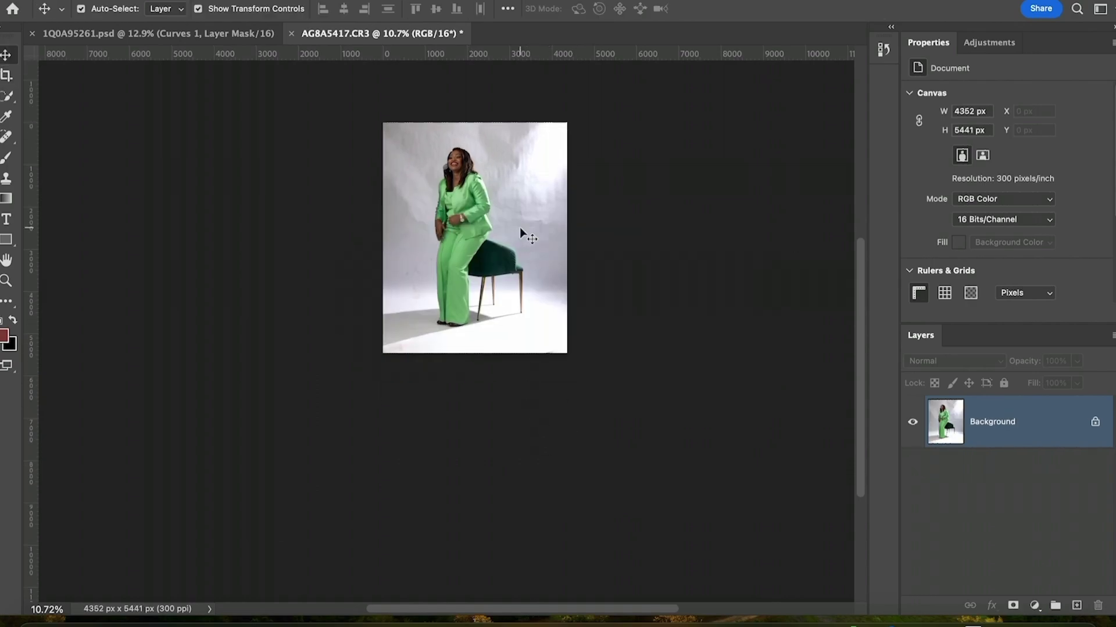
scroll(503, 207, "up", 5)
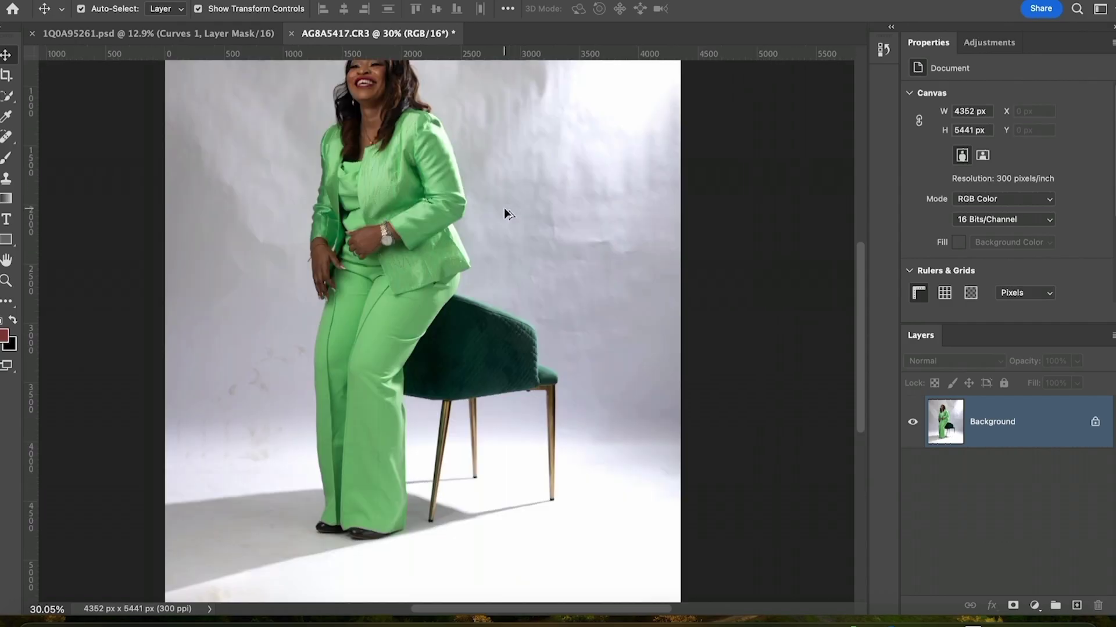
scroll(504, 208, "up", 5)
scroll(511, 244, "up", 3)
scroll(522, 291, "up", 3)
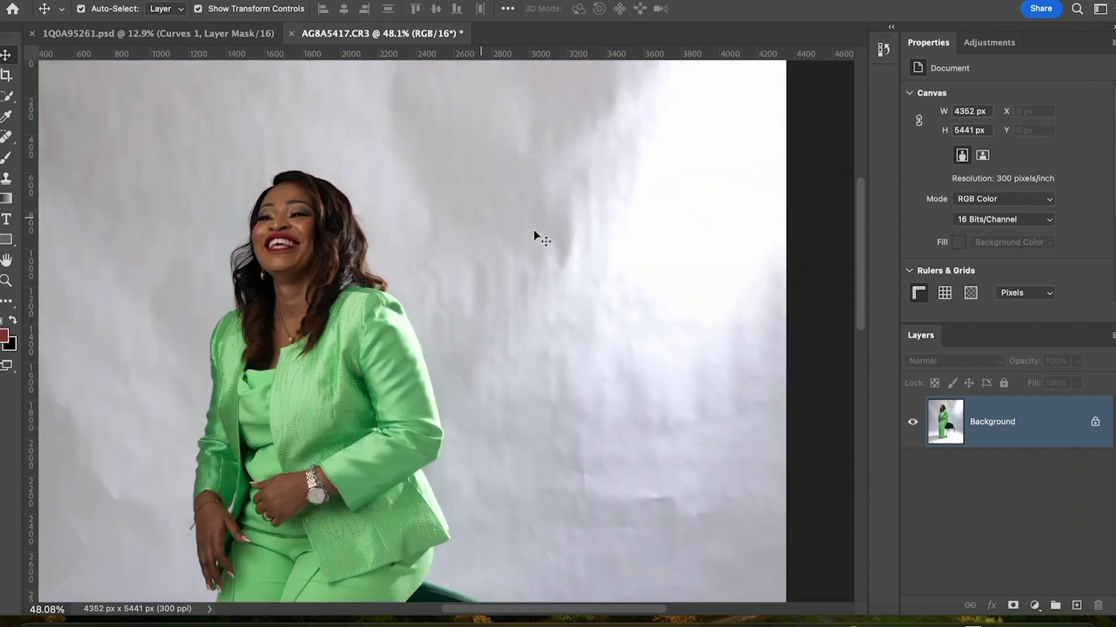
scroll(556, 305, "down", 10)
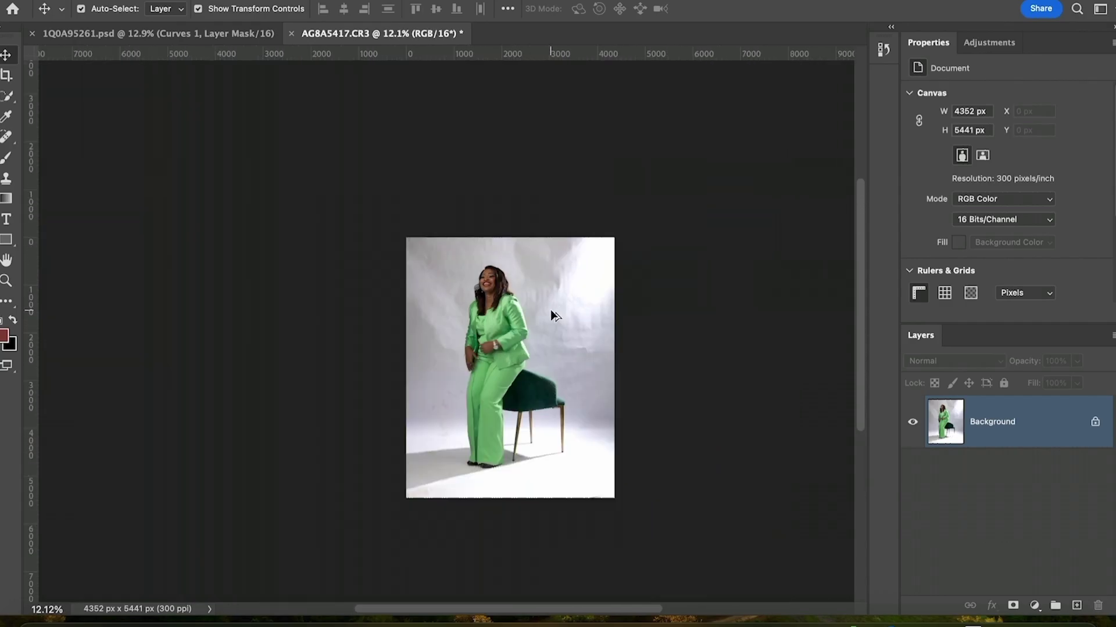
scroll(552, 310, "up", 10)
scroll(337, 396, "down", 2)
scroll(360, 392, "down", 3)
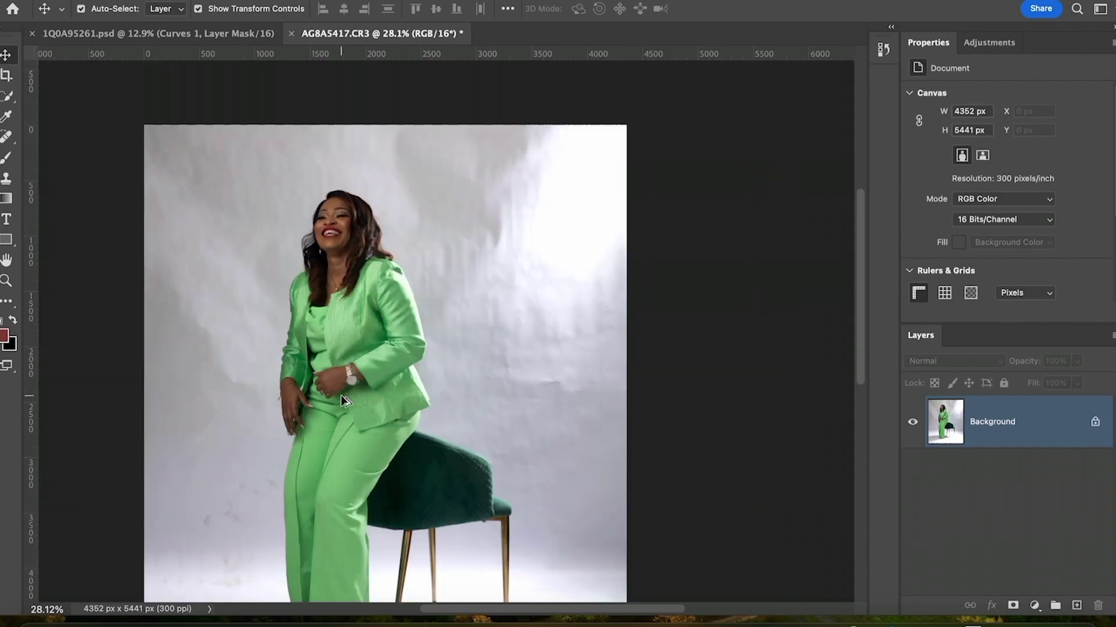
scroll(390, 396, "down", 2)
scroll(388, 398, "down", 2)
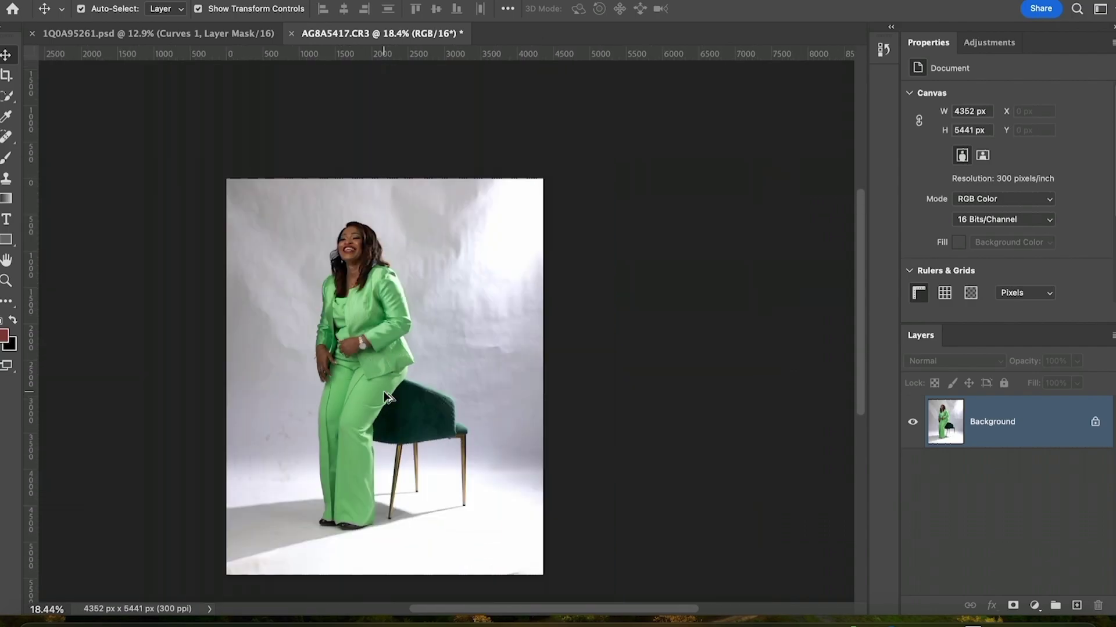
left_click_drag(384, 382, 490, 379)
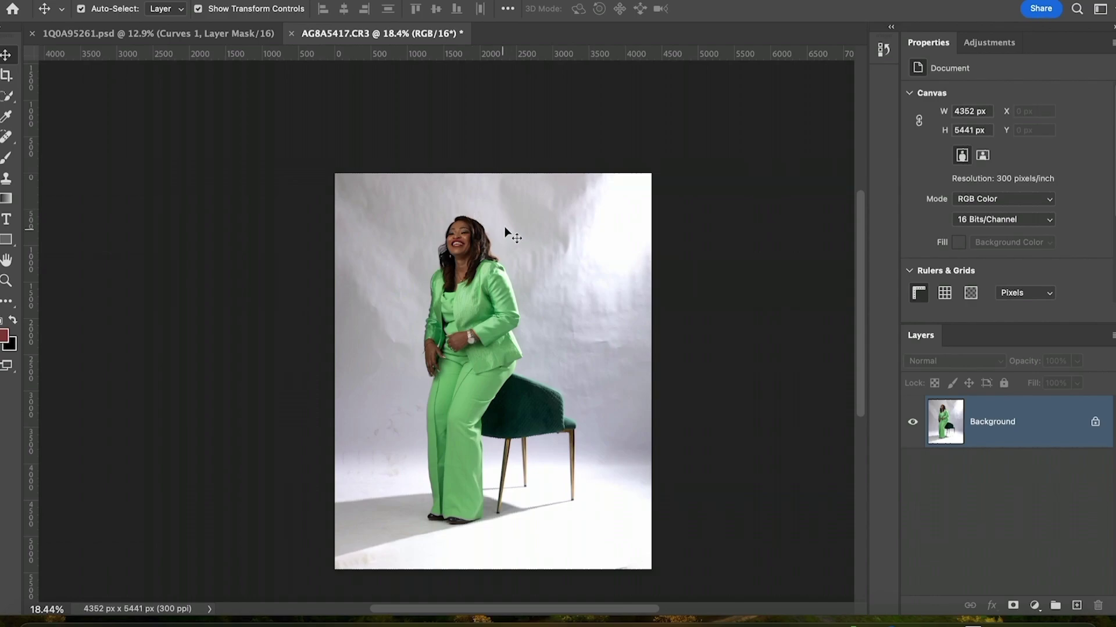
key("w")
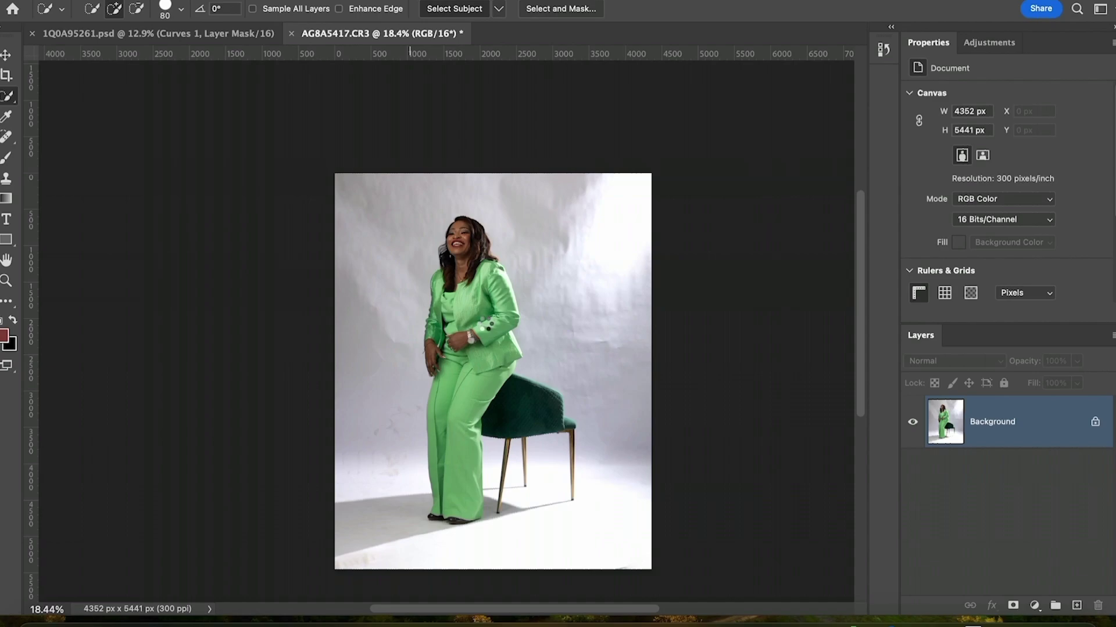
Quick-select the woman, chair back and legs, subtracting the floor between the legs.
left_click(515, 348)
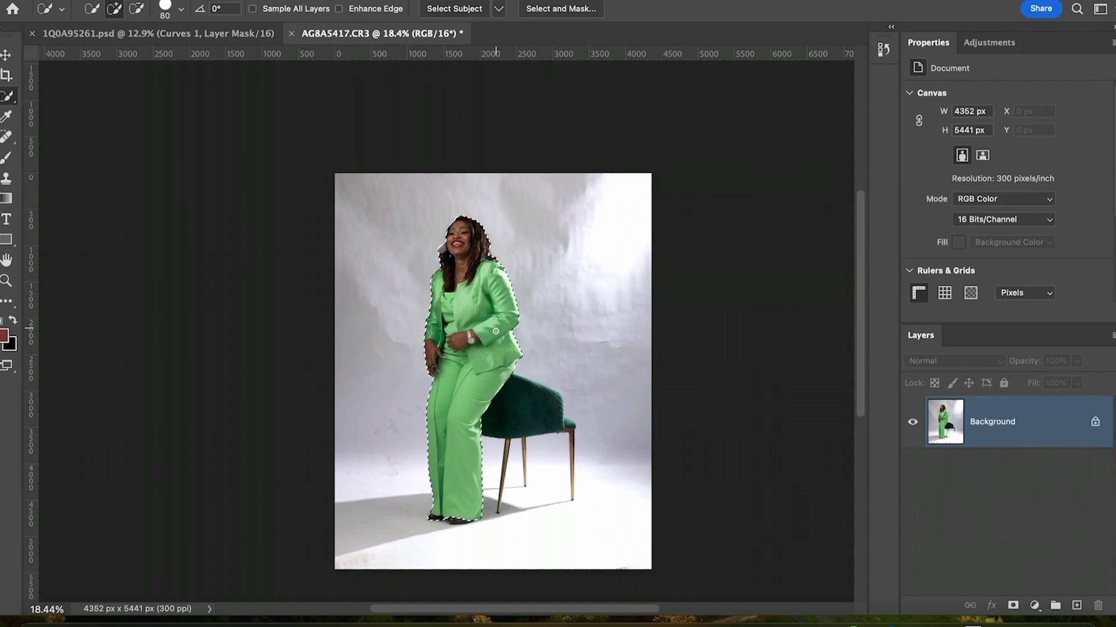
left_click(515, 413)
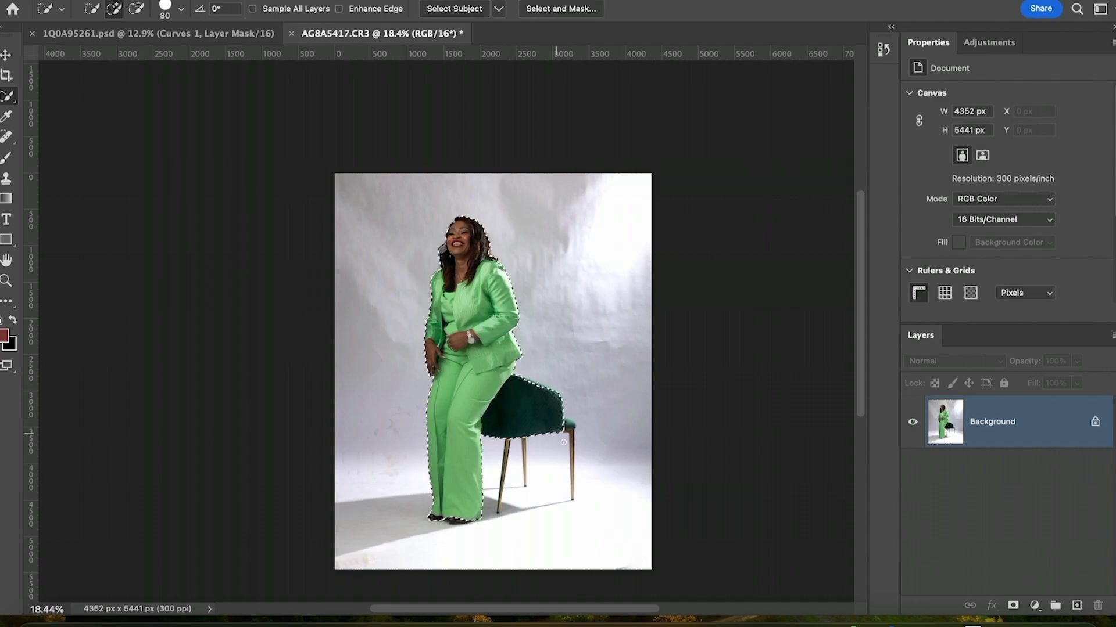
left_click_drag(574, 484, 522, 499)
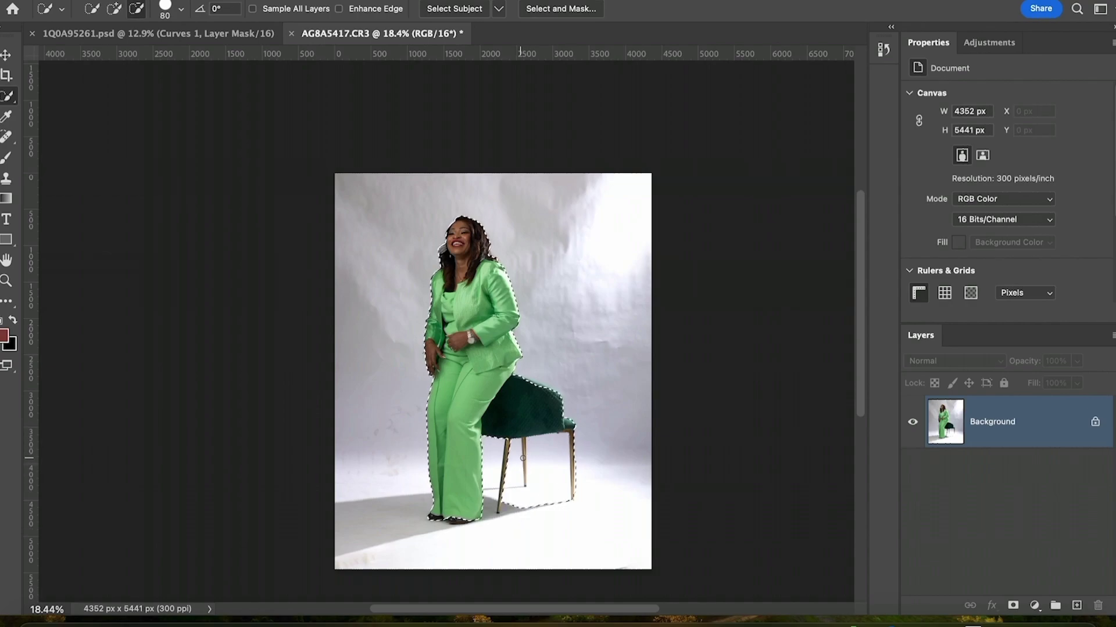
key("alt")
left_click_drag(554, 452, 564, 468)
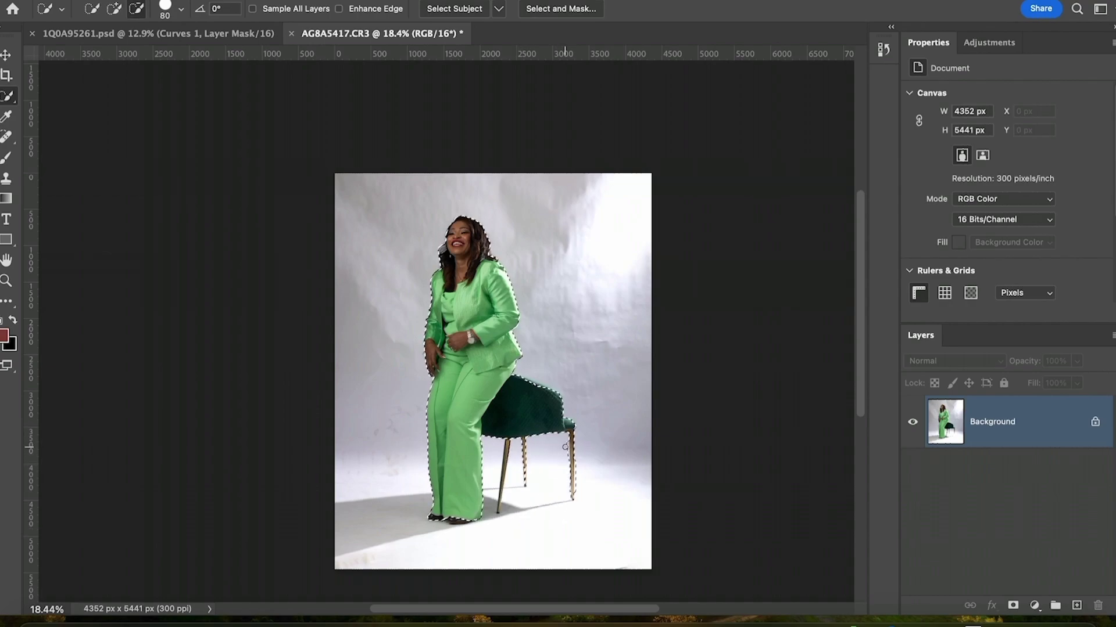
key("bracketleft")
key("bracketleft")
key("bracketleft")
scroll(468, 349, "up", 5)
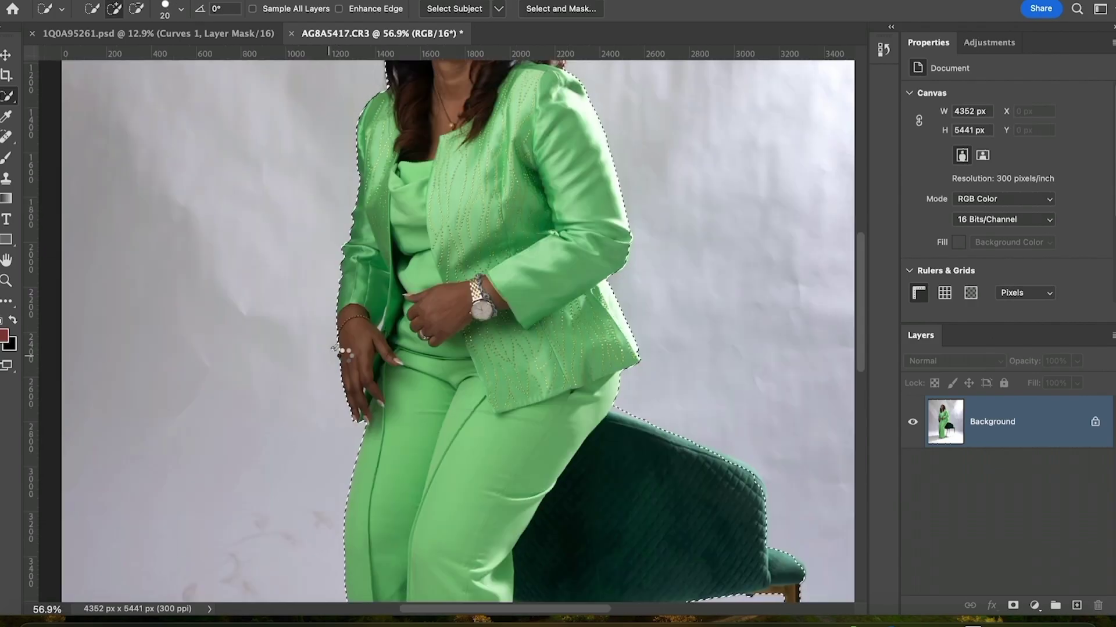
scroll(617, 298, "down", 5)
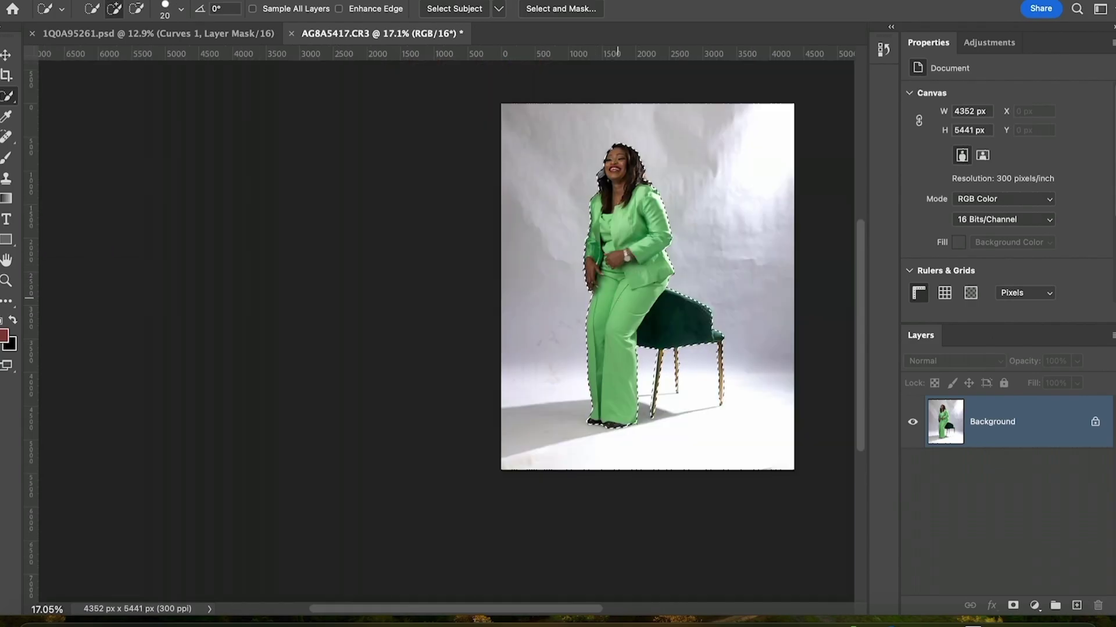
Feather the selection by 1 px and copy it onto Layer 1.
right_click(620, 288)
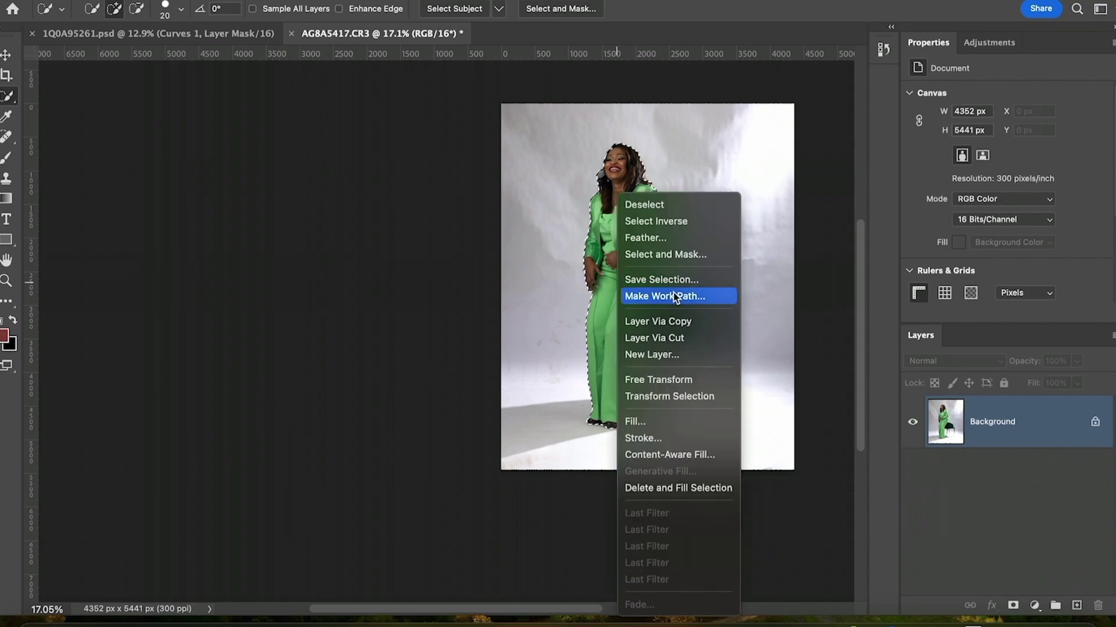
left_click(647, 239)
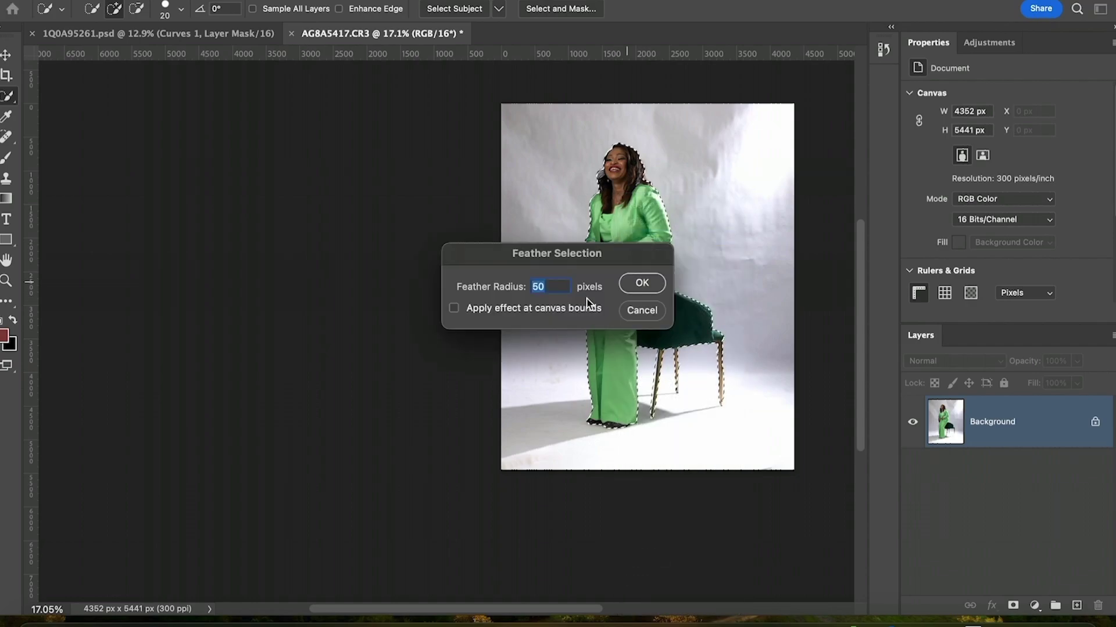
type("1")
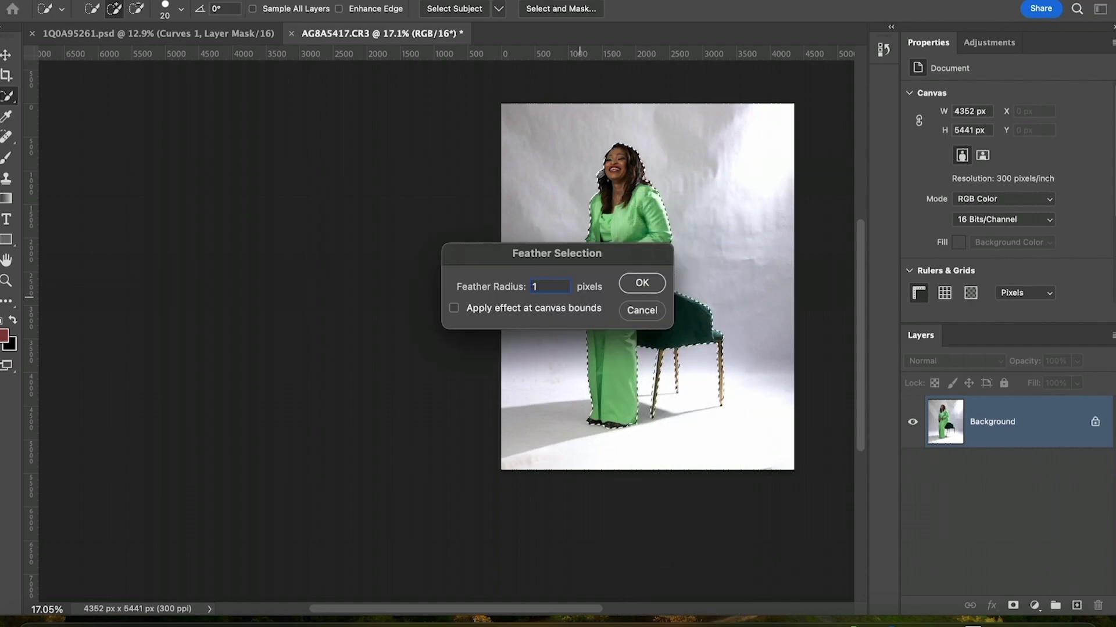
key("Return")
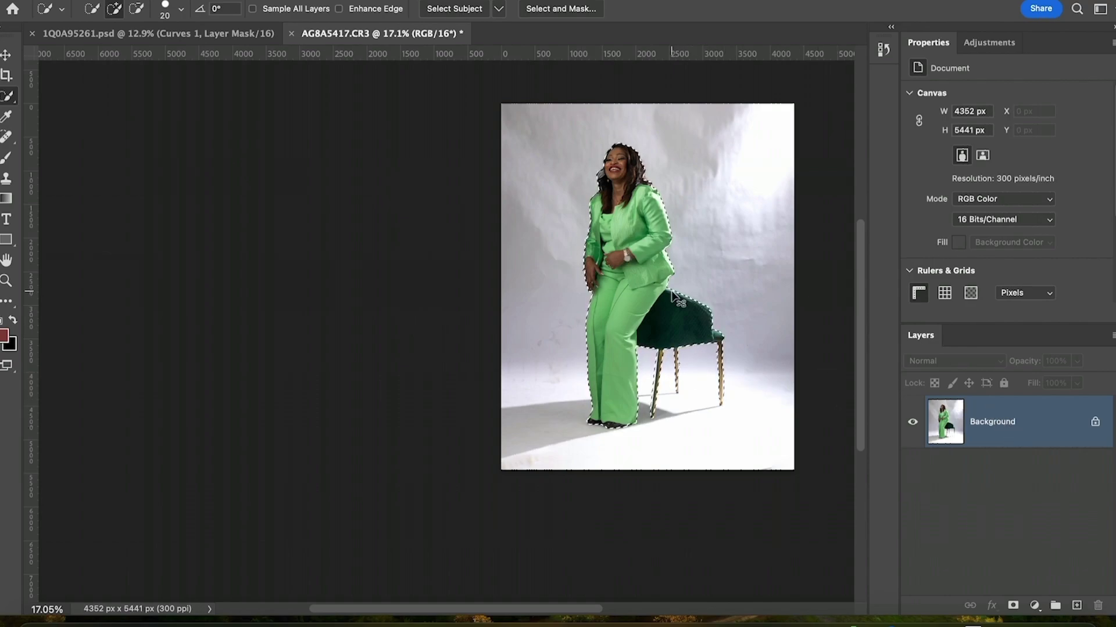
key("ctrl+j")
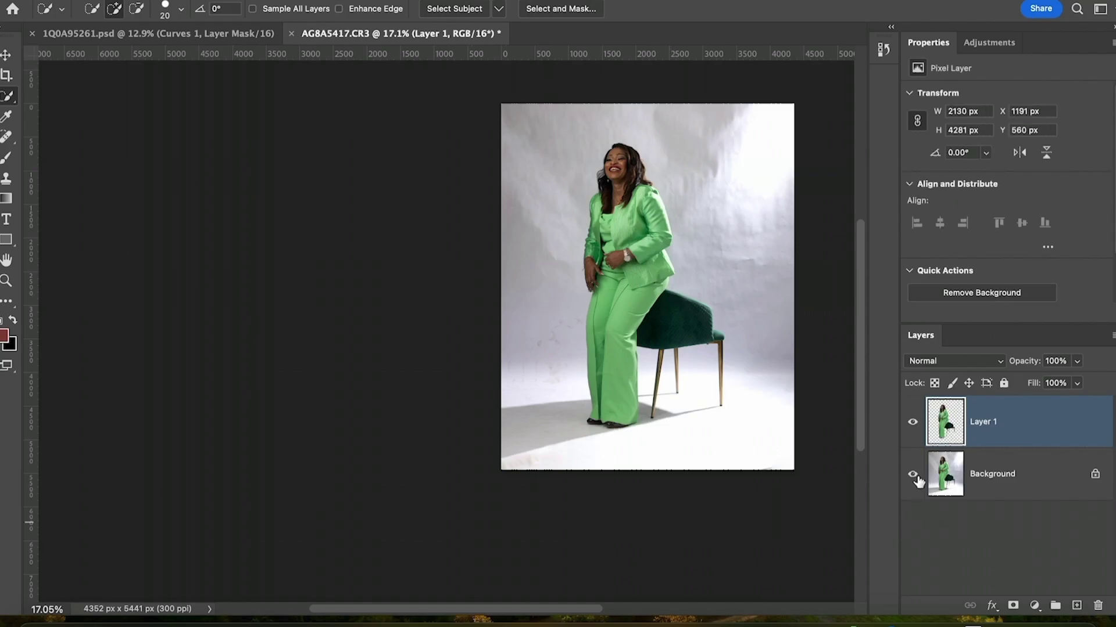
Check the cutout, then sample the floor's white as brush colour on the Background layer.
left_click(912, 475)
left_click(913, 475)
left_click(1009, 475)
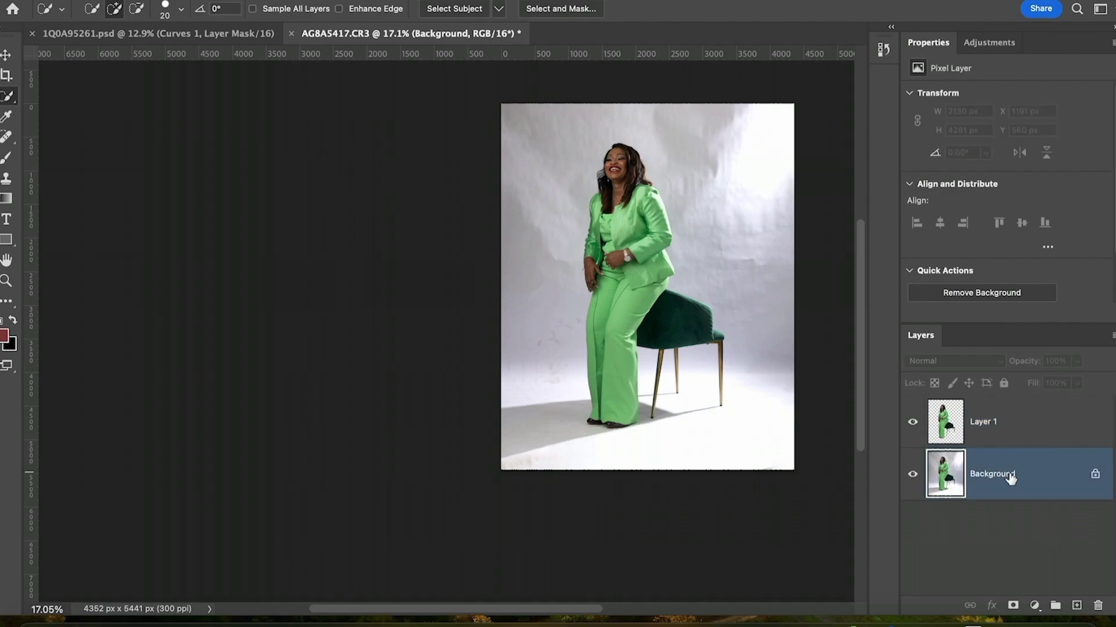
left_click(7, 156)
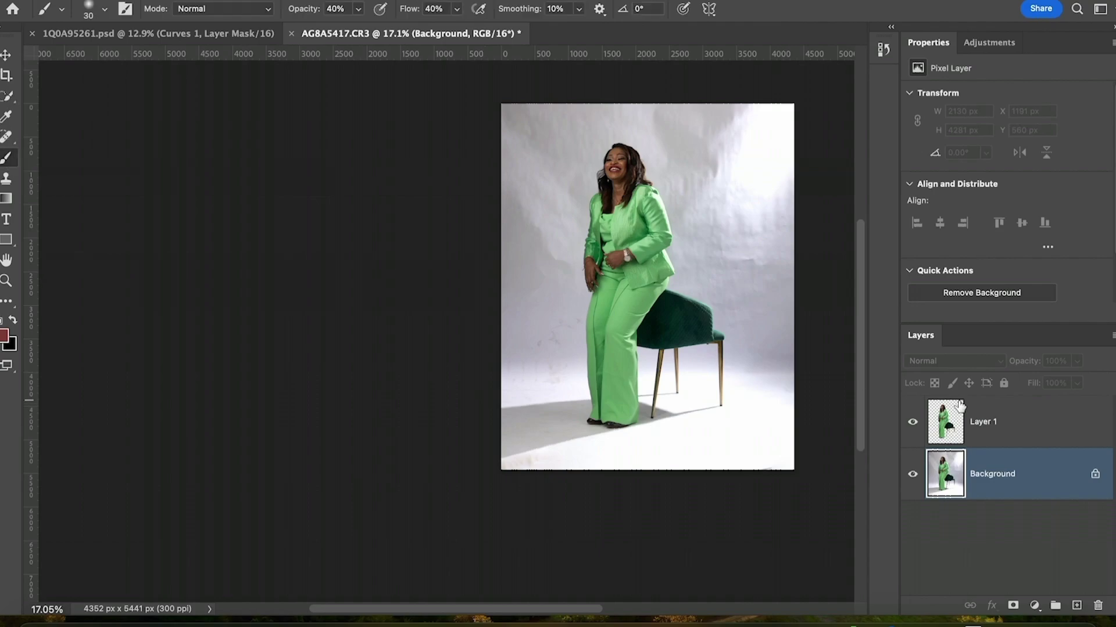
scroll(528, 367, "up", 1)
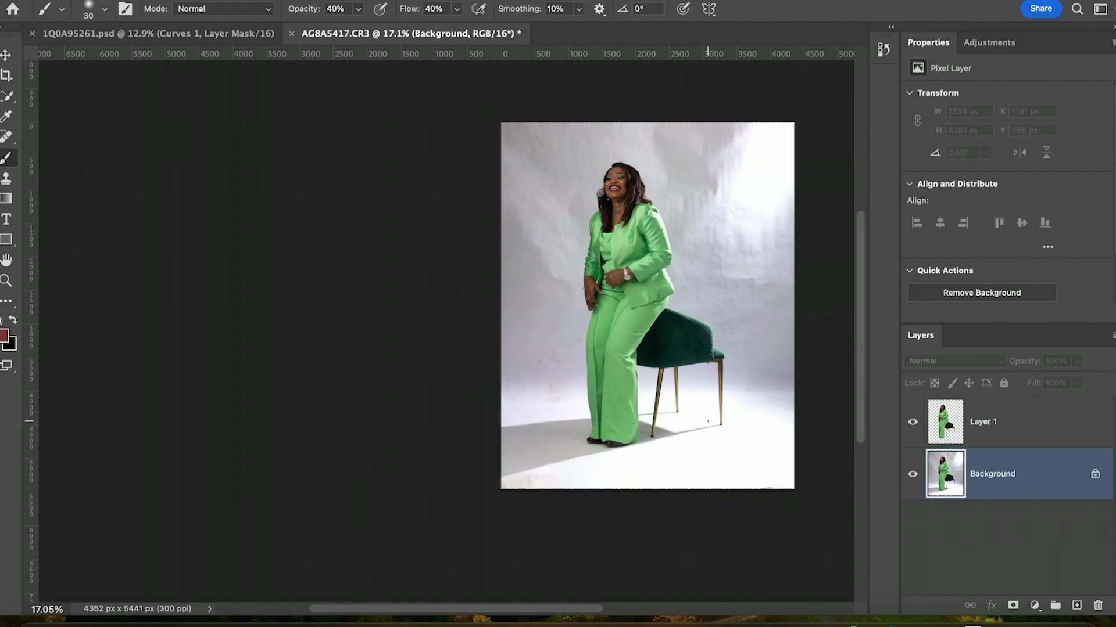
left_click(705, 411, "alt")
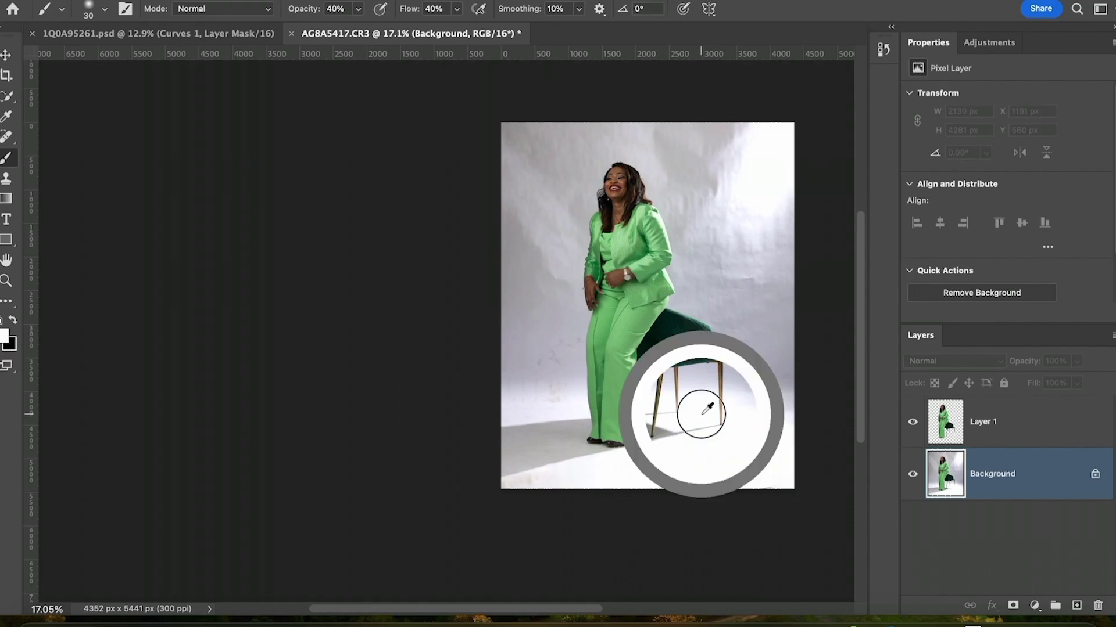
left_click(1035, 606)
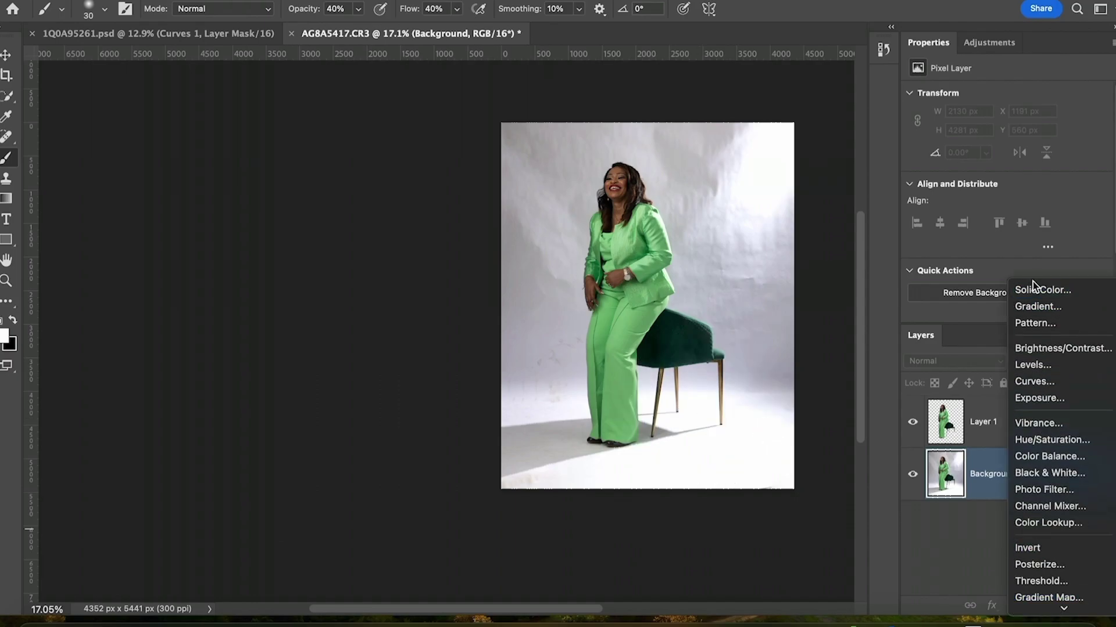
Add a white #ffffff Solid Color fill layer at 40% opacity and select all three layers.
left_click(1043, 290)
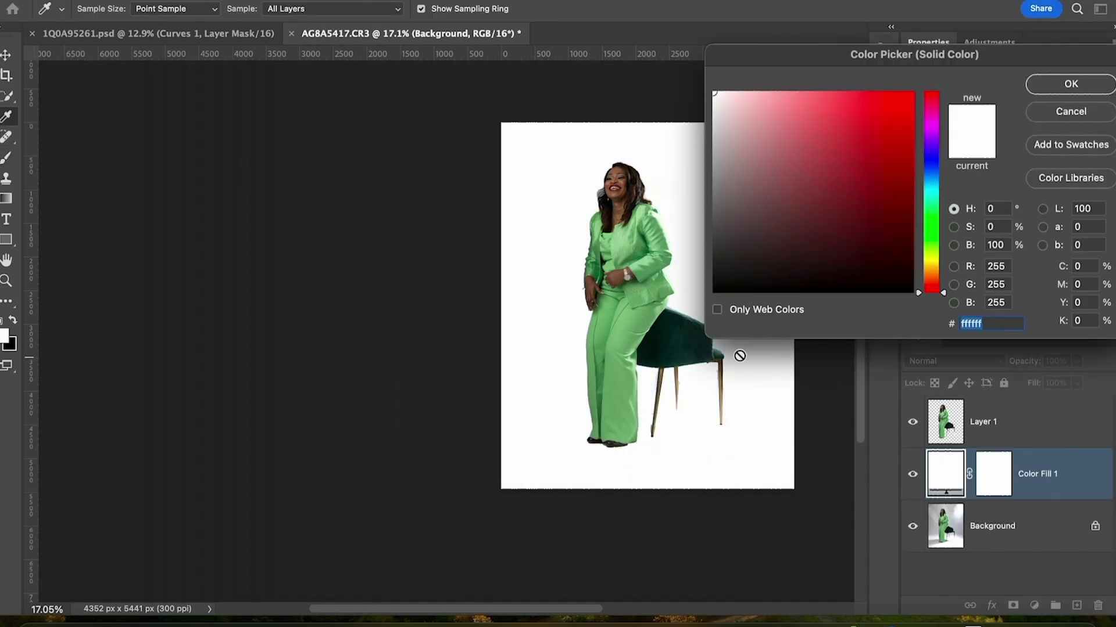
left_click(1071, 85)
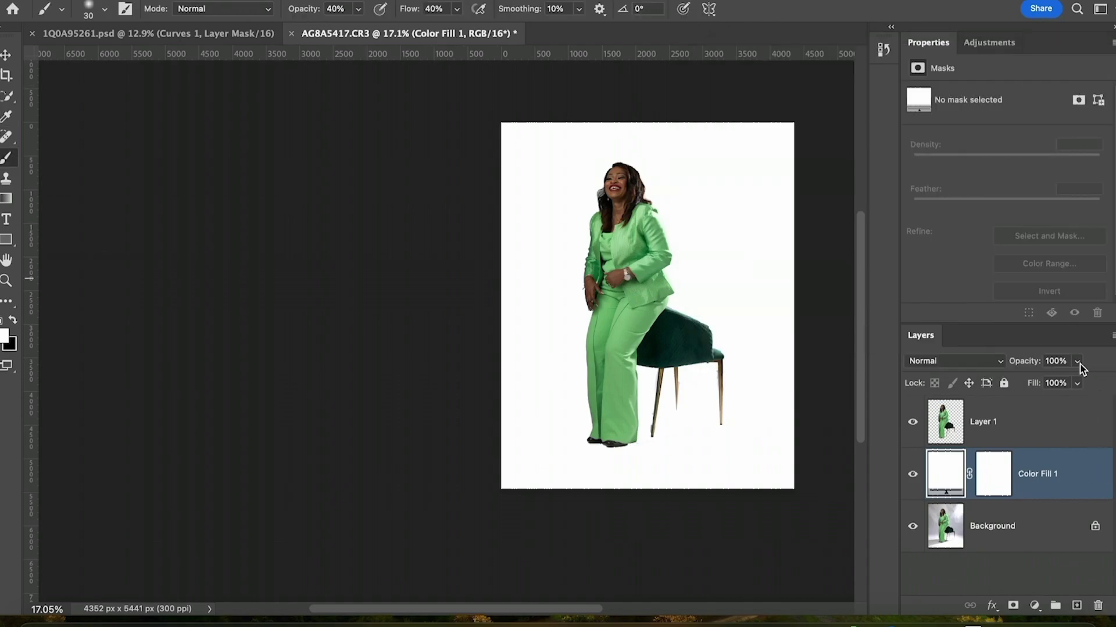
left_click(1077, 362)
left_click_drag(1040, 381, 1034, 381)
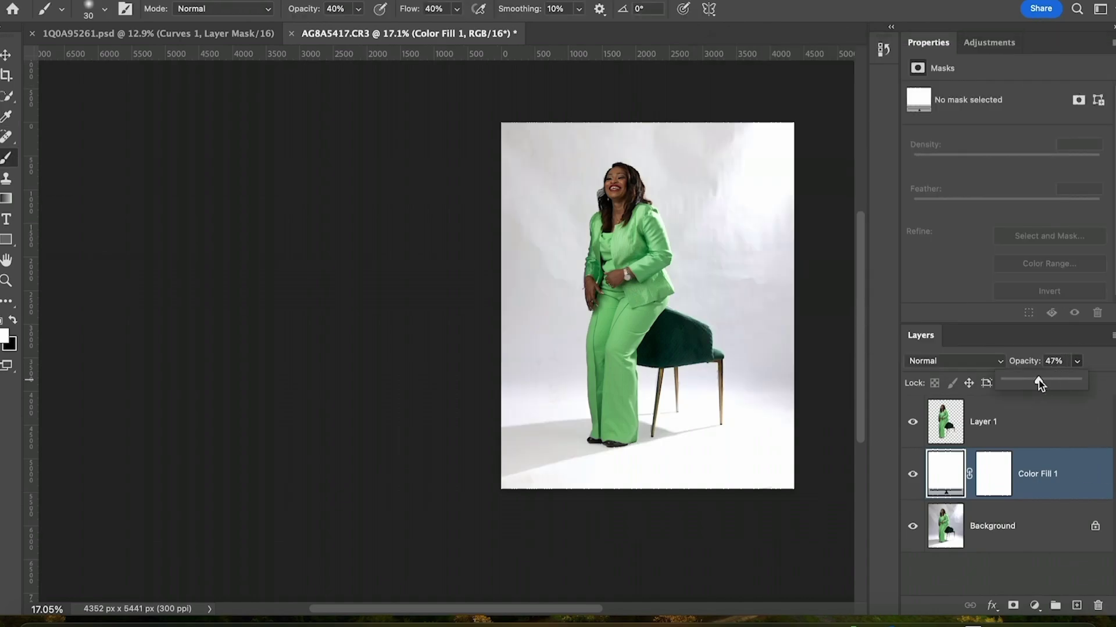
left_click(913, 477)
left_click(913, 476)
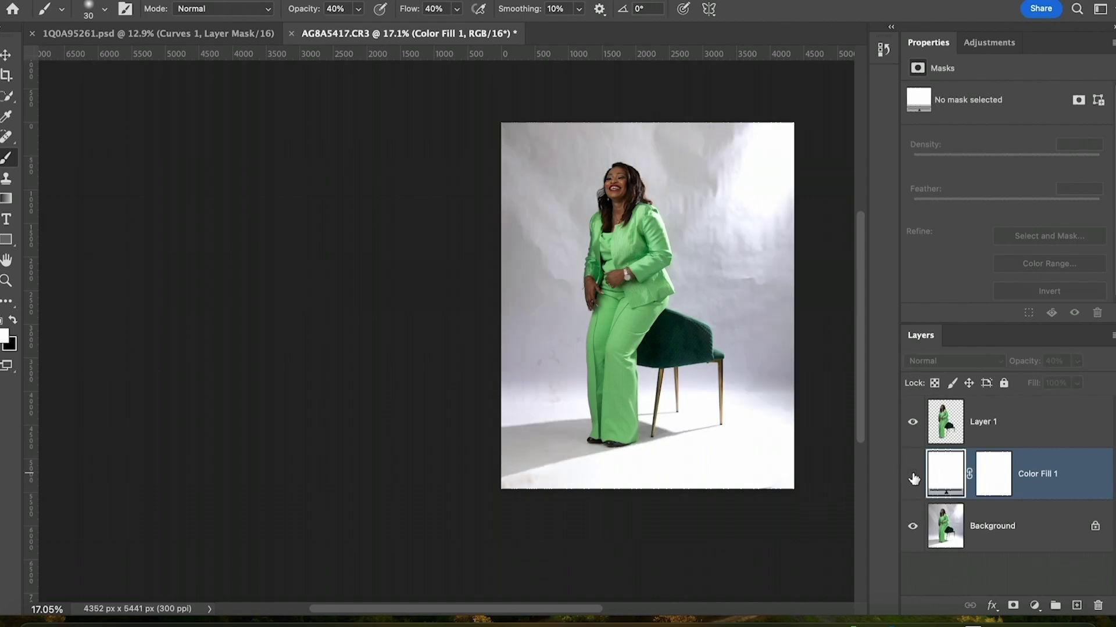
left_click(1001, 419)
left_click(1046, 510, "shift")
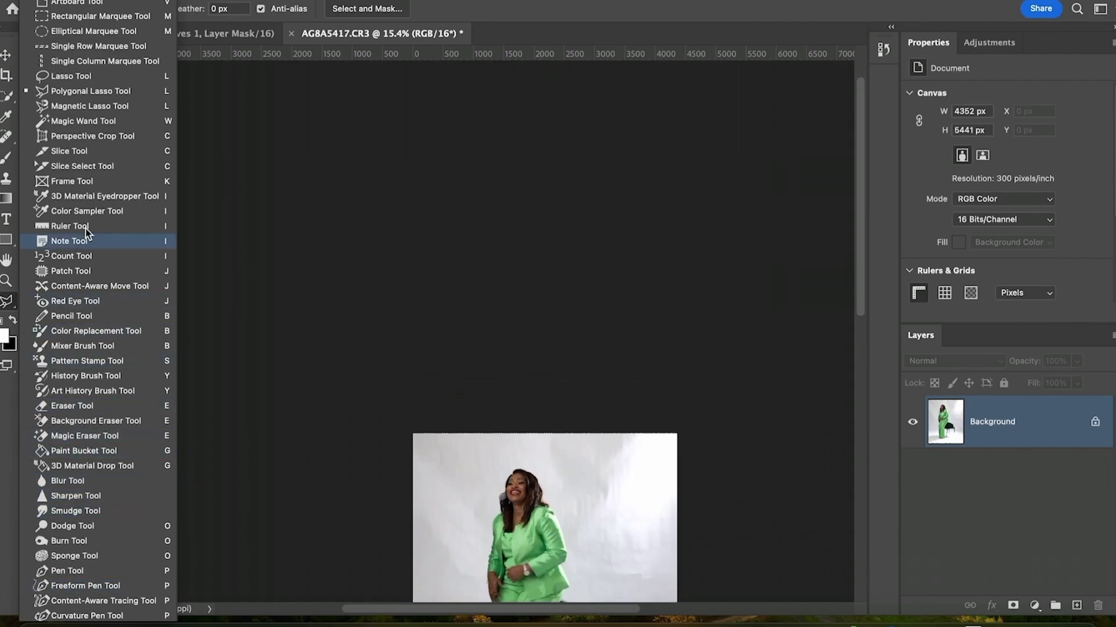
Duplicate the Background and smooth the backdrop on the copy with an enlarged Mixer Brush.
left_click(73, 348)
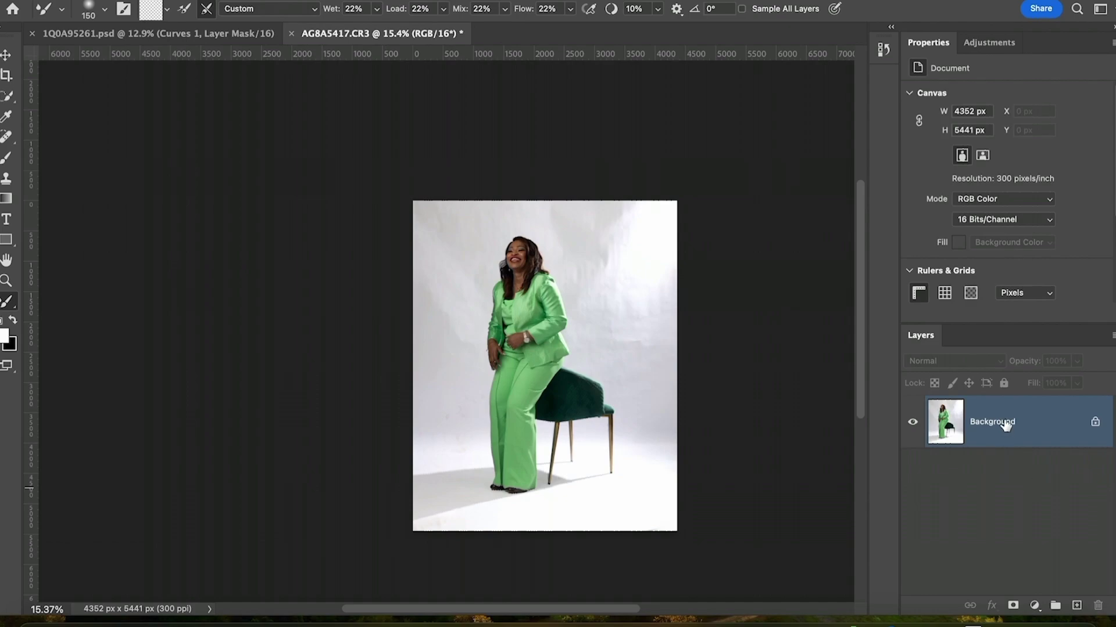
left_click_drag(1008, 433, 1079, 604)
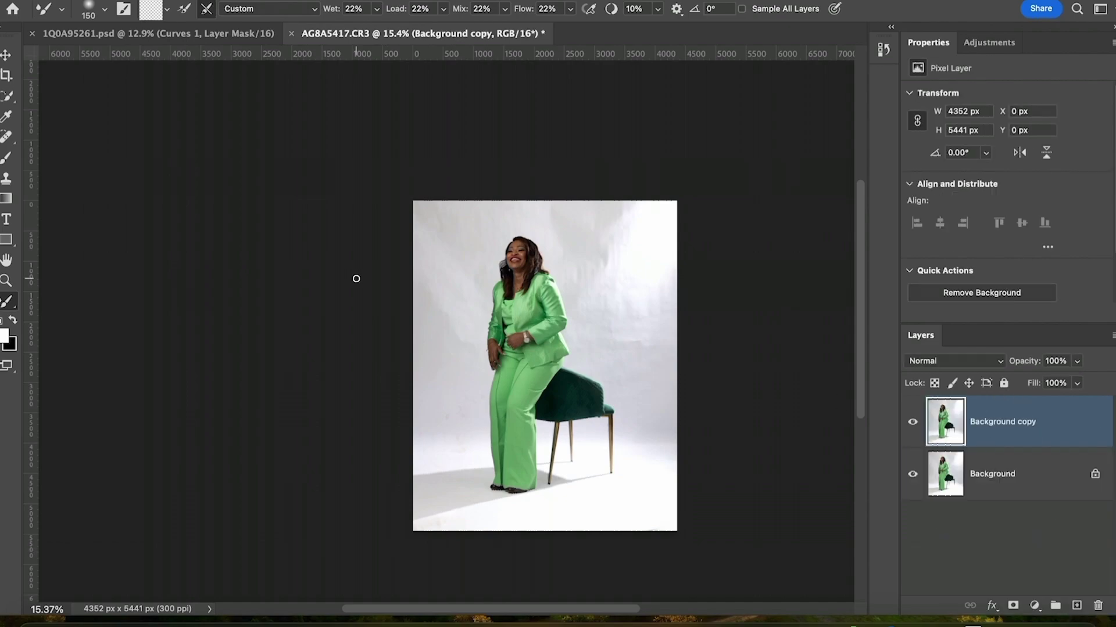
scroll(606, 281, "down", 1)
key("bracketright")
key("bracketright")
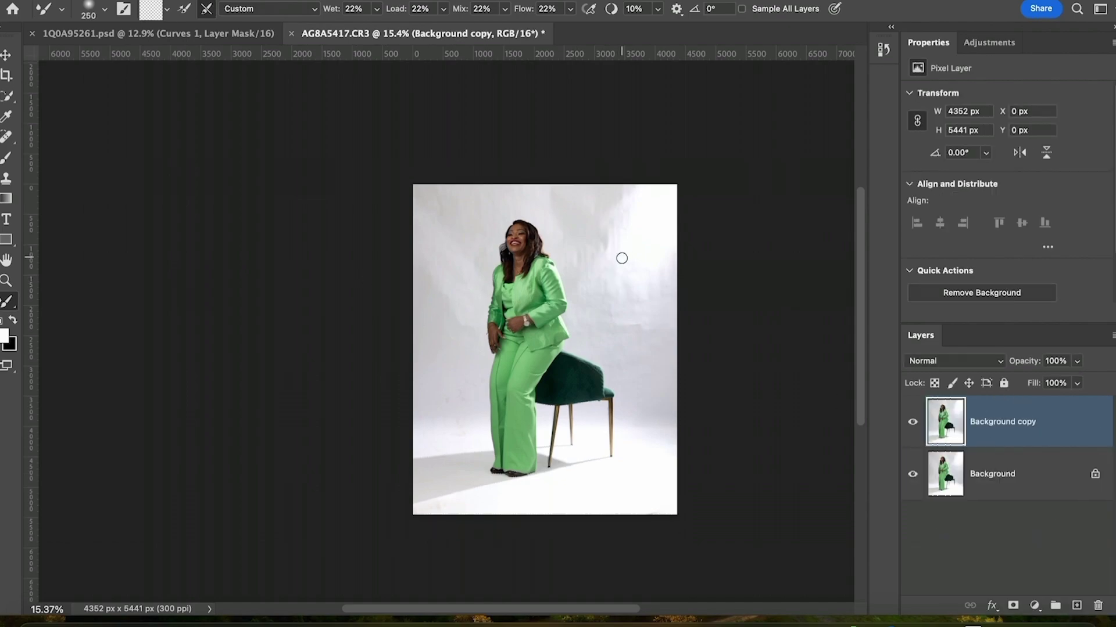
key("bracketright")
key("bracketright")
key("bracketright")
key("bracketright")
key("bracketright")
scroll(608, 264, "down", 1)
key("bracketright")
key("bracketright")
key("bracketright")
key("bracketright")
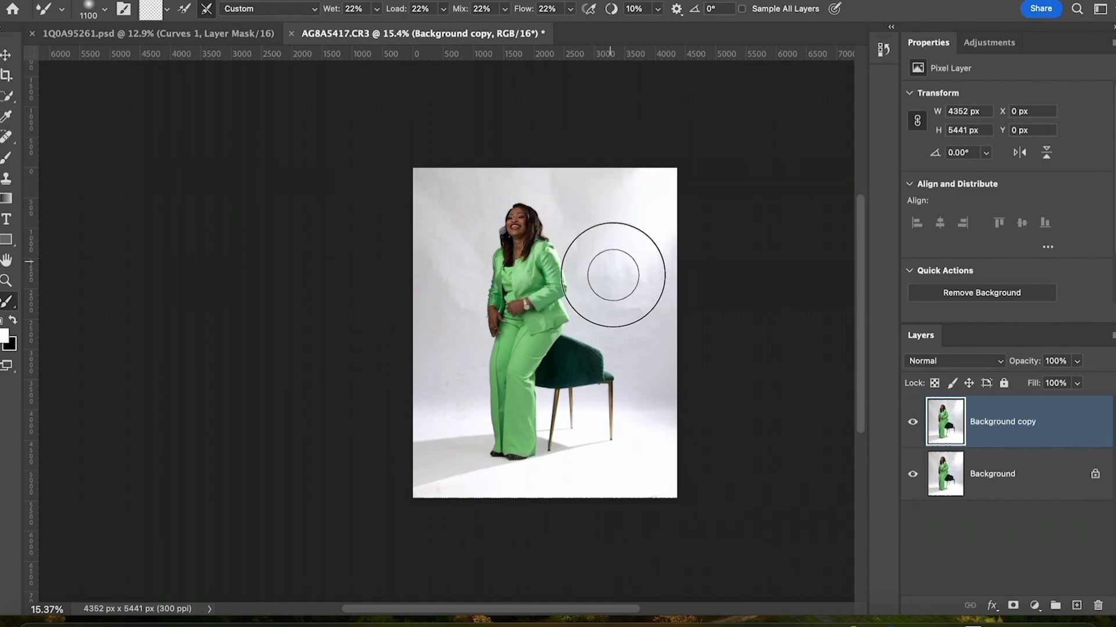
scroll(599, 256, "up", 3)
Compare the smoothed Background copy against the original, then select both layers.
left_click(913, 422)
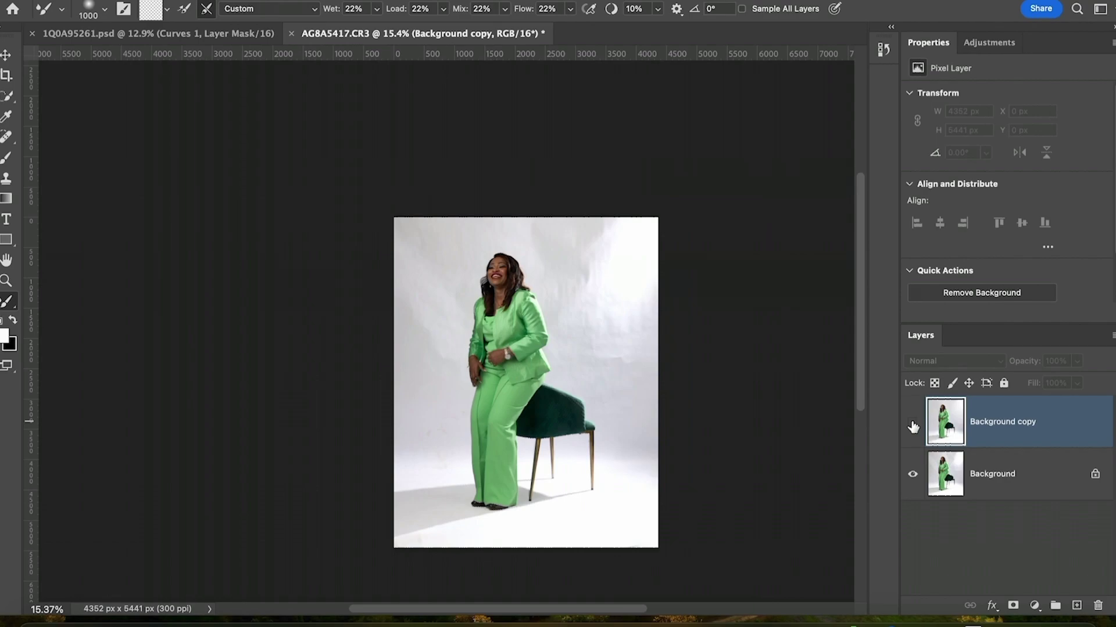
left_click(912, 424)
left_click(913, 424)
left_click(913, 424)
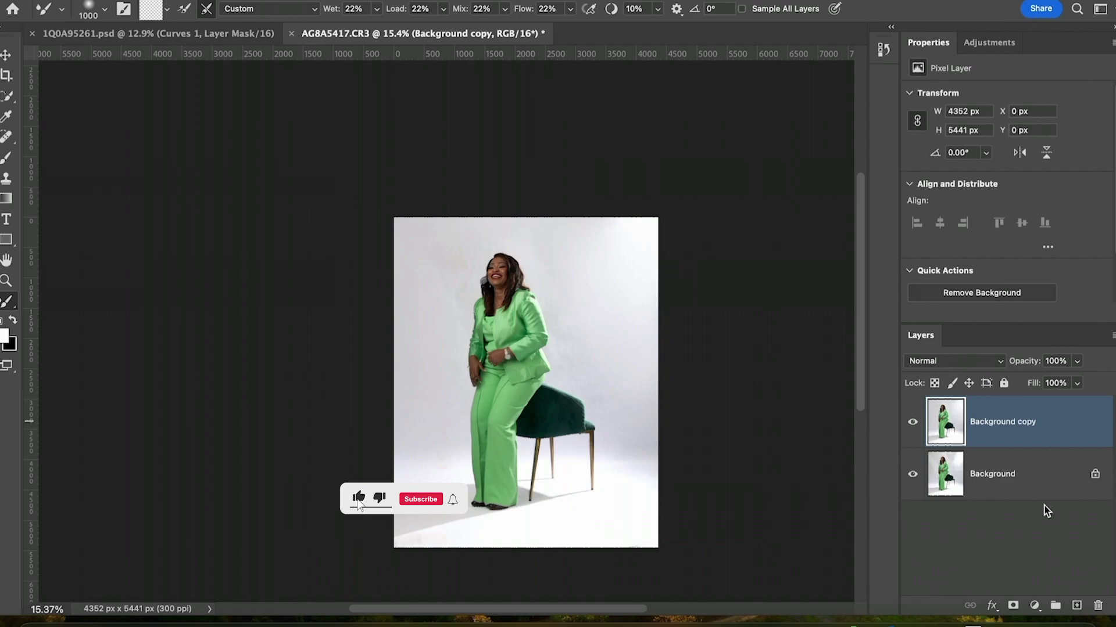
left_click(1020, 475, "shift")
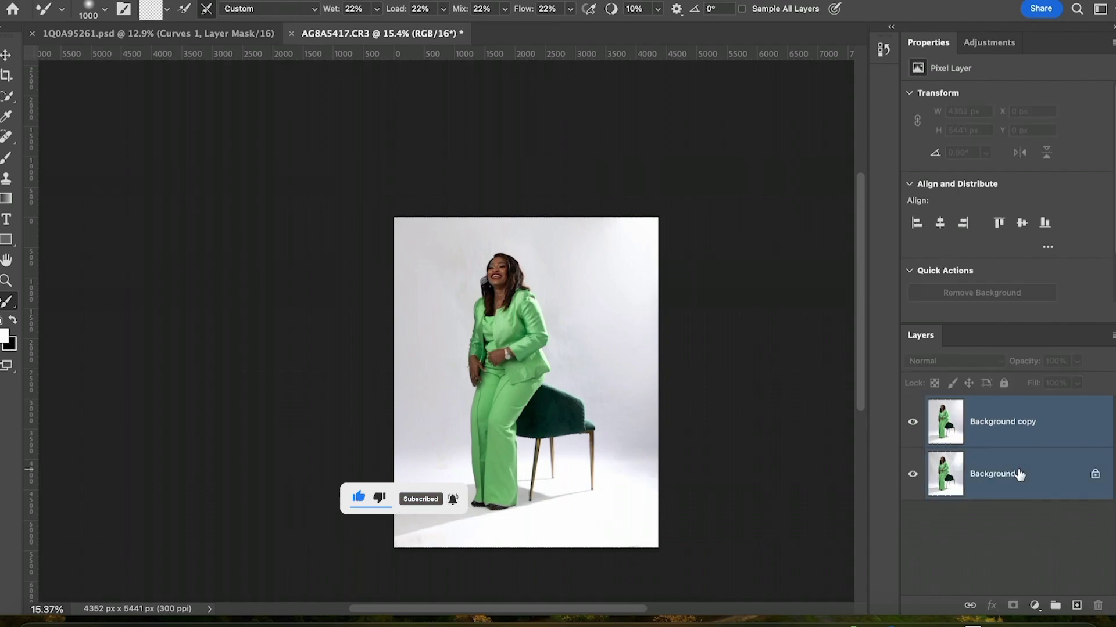
Merge Background copy and Background into one layer with Cmd+E.
key("ctrl+e")
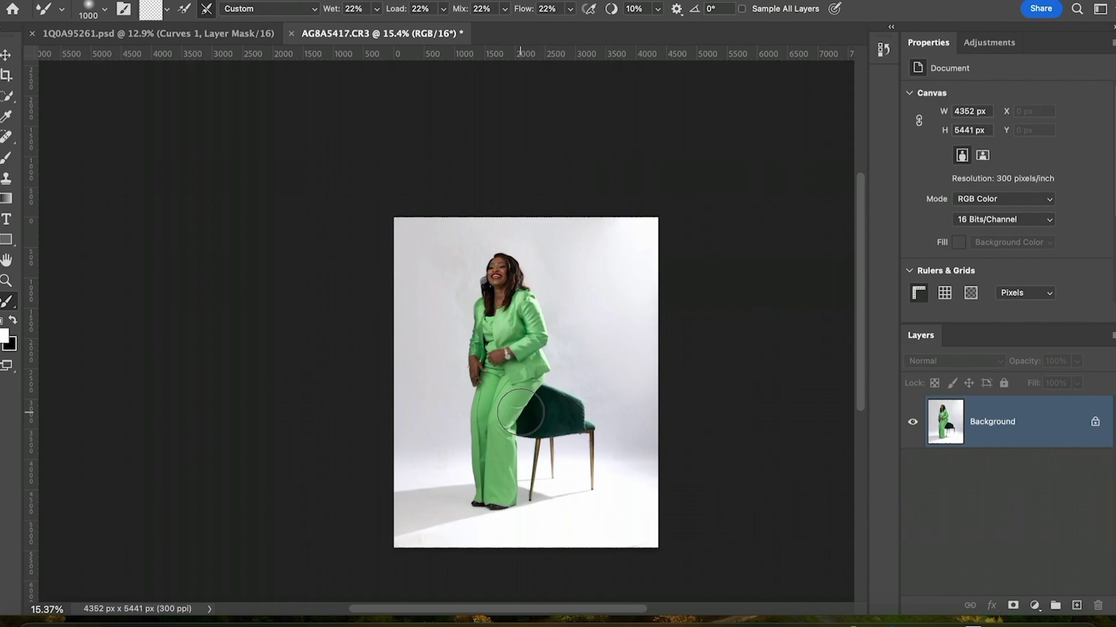
Select Subject on the woman and chair, feather 1 px, and copy to Layer 1.
key("w")
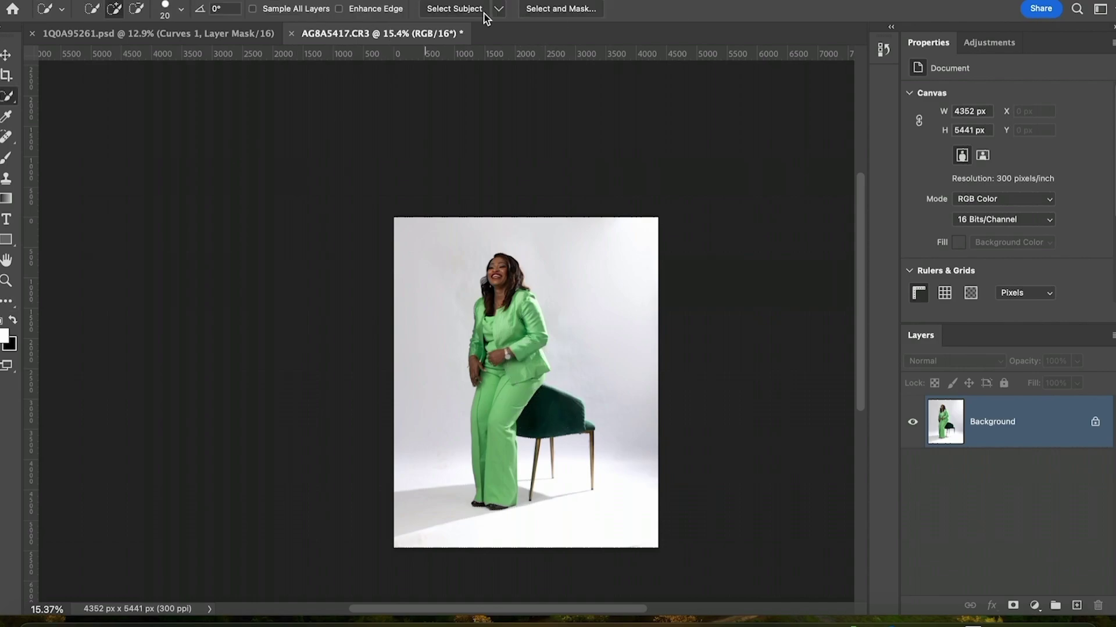
left_click(451, 9)
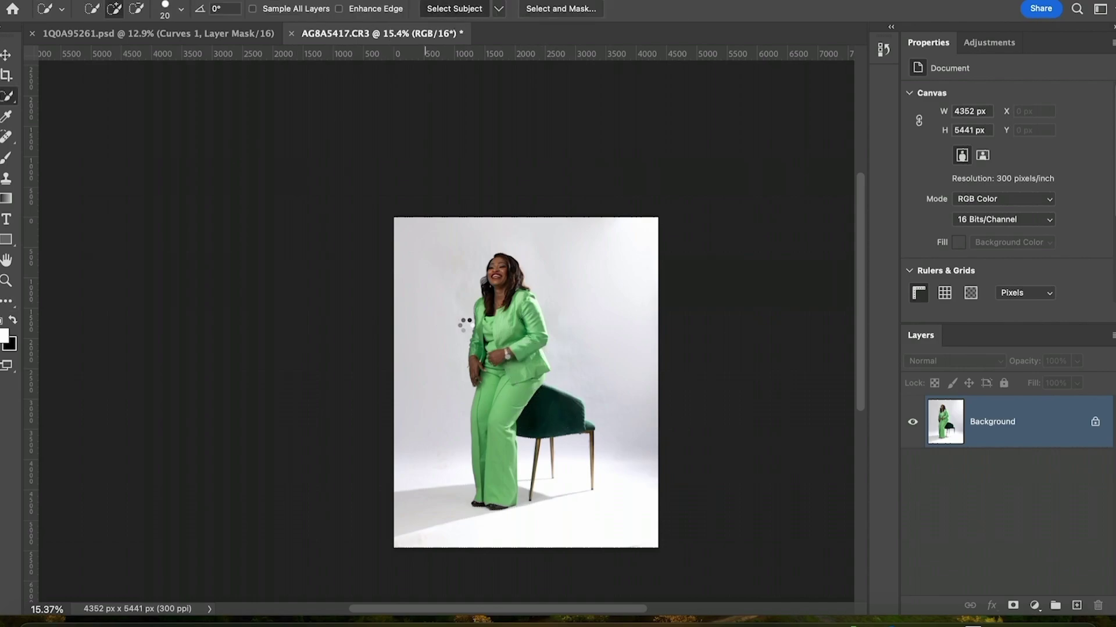
scroll(524, 483, "up", 3)
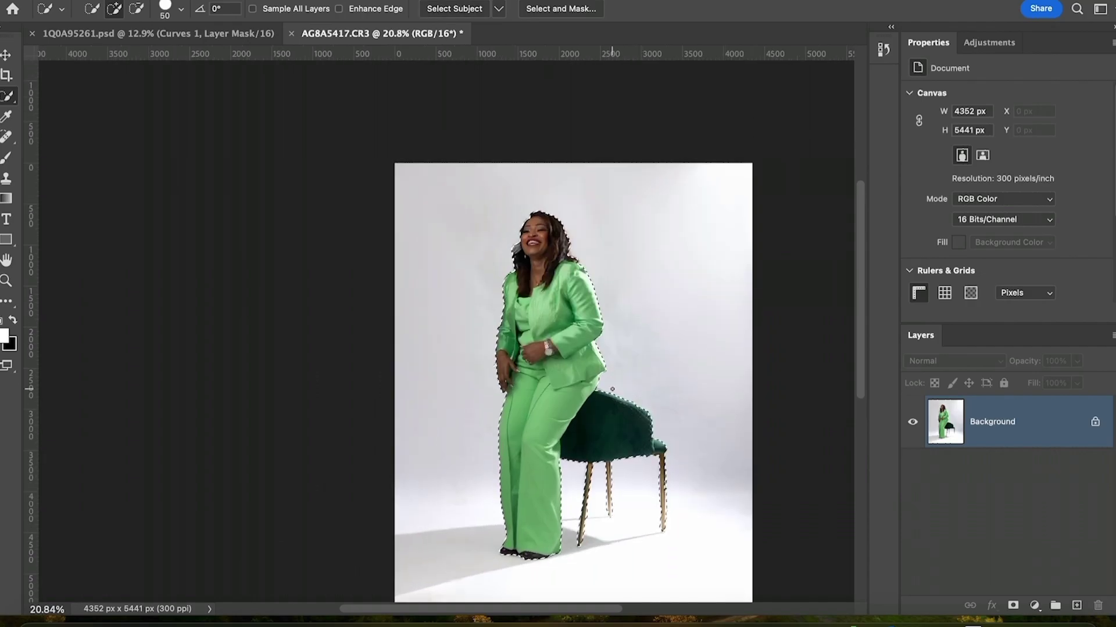
scroll(586, 233, "up", 2)
right_click(585, 194)
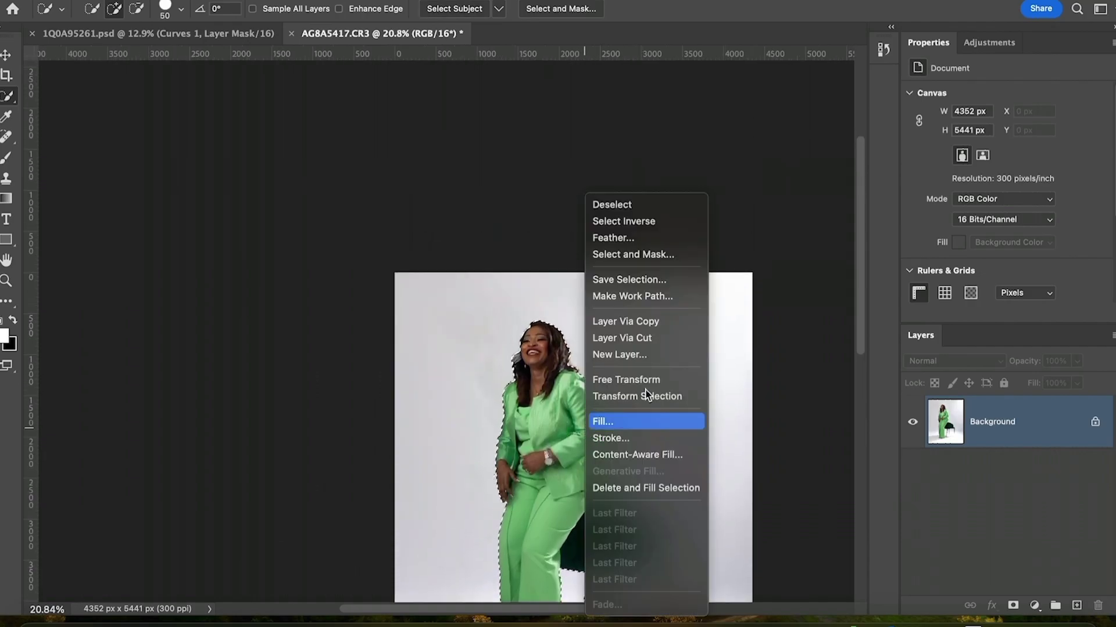
left_click(613, 238)
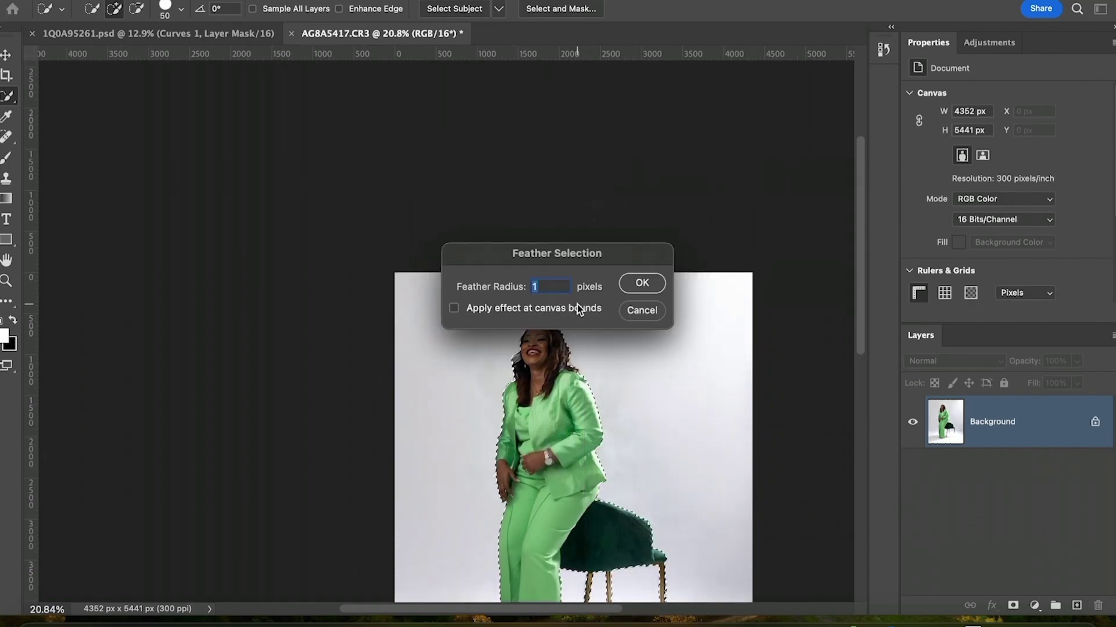
key("Return")
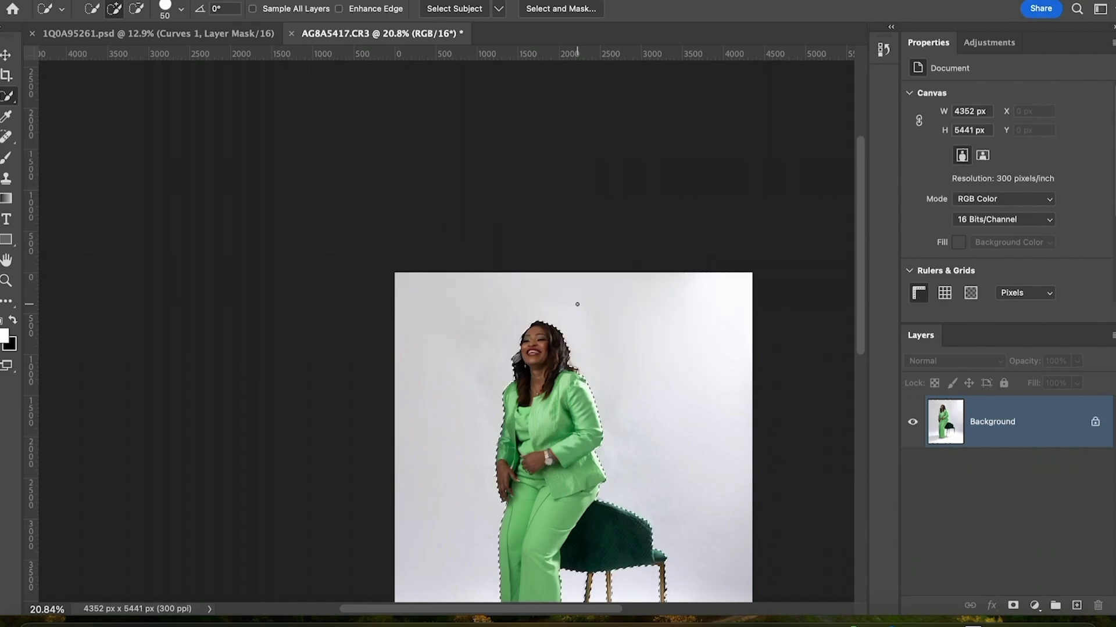
key("ctrl+j")
left_click(996, 467)
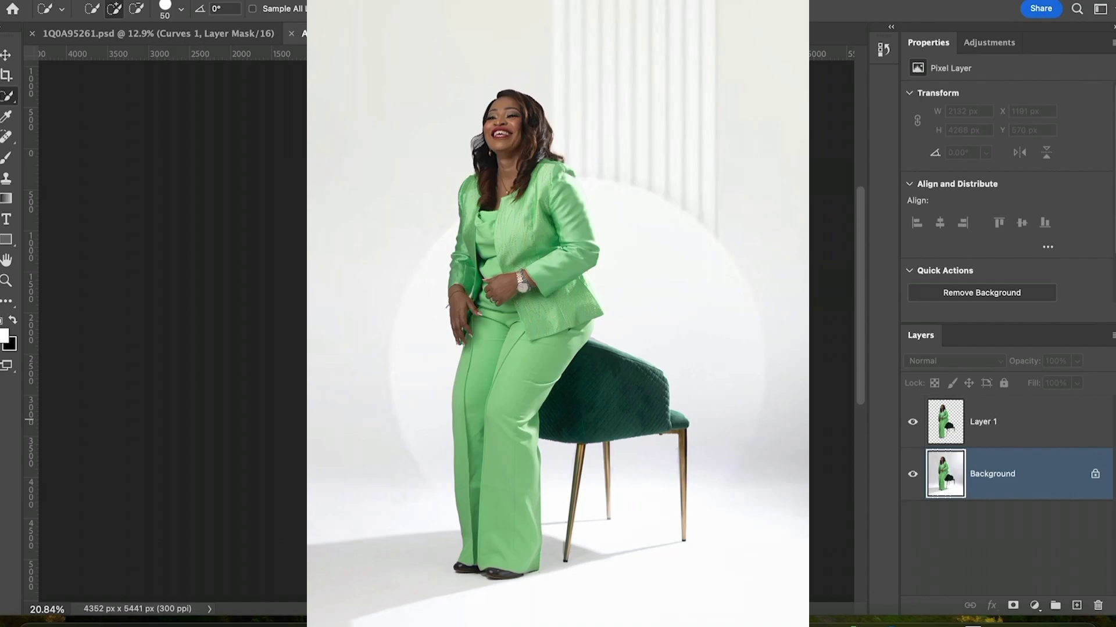
Drag the studio backdrop image from the downloads folder onto the canvas.
key("space")
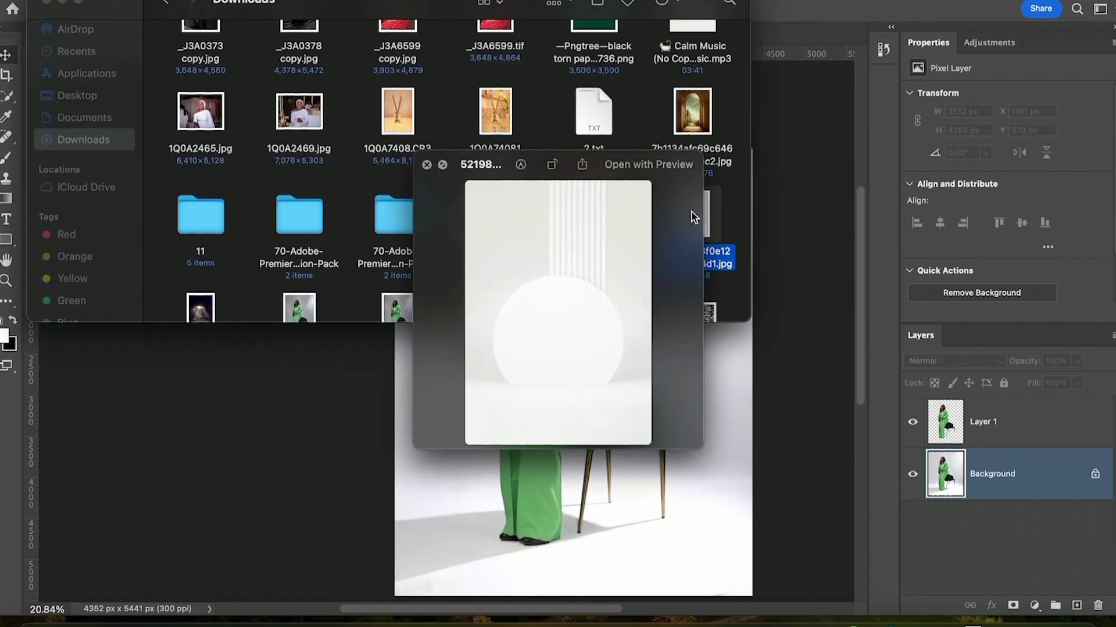
key("space")
left_click_drag(693, 214, 520, 389)
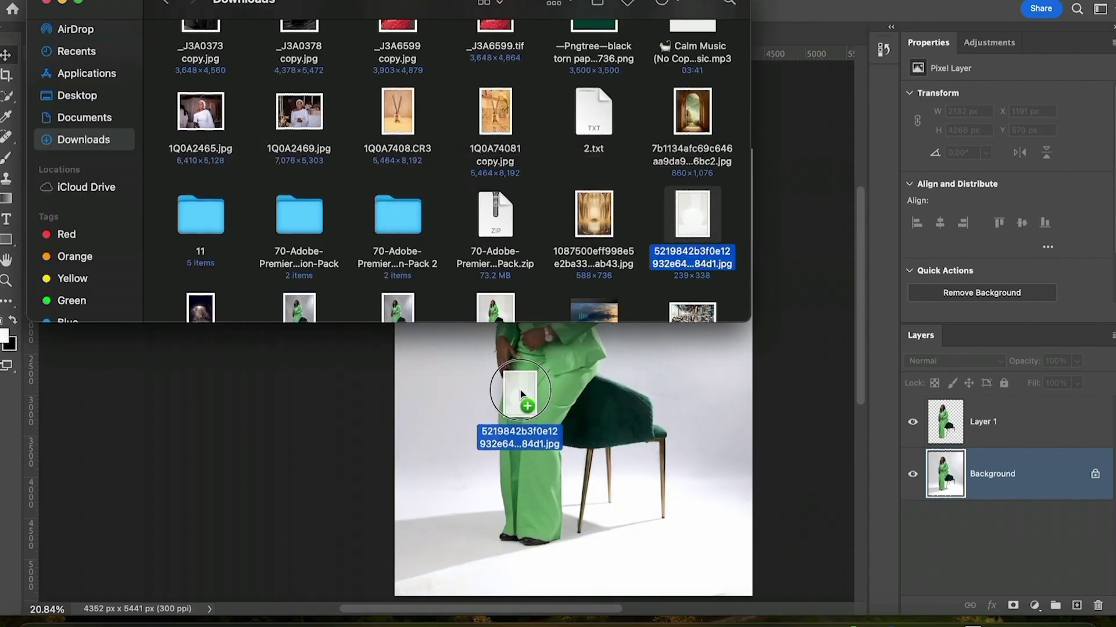
scroll(577, 329, "down", 1)
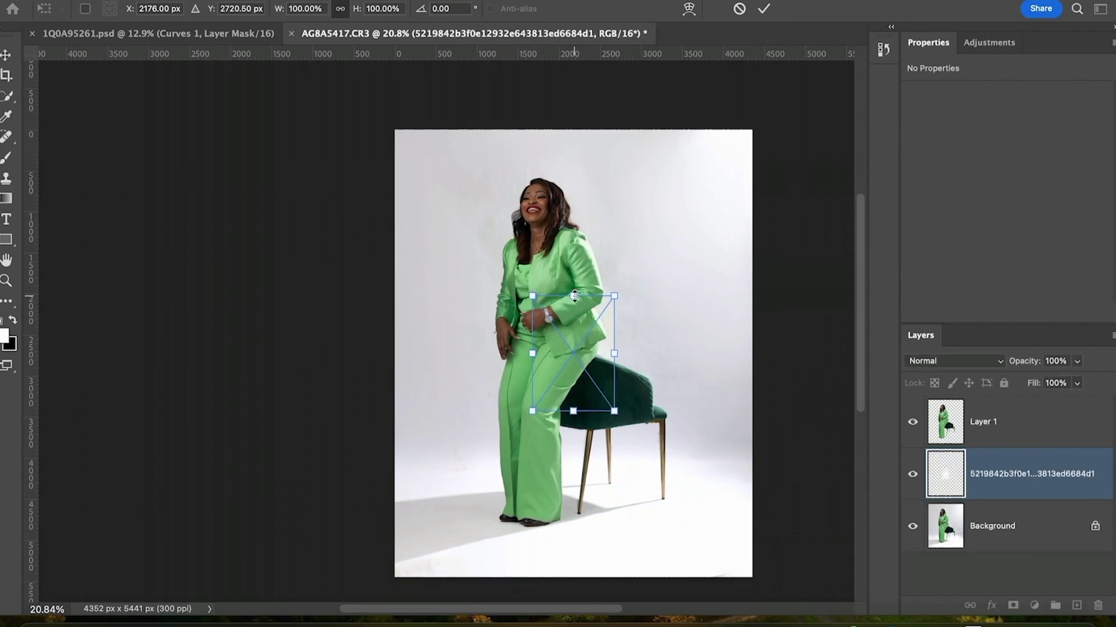
Enlarge the backdrop with the Free Transform handles to about 489%.
left_click_drag(574, 296, 499, 130)
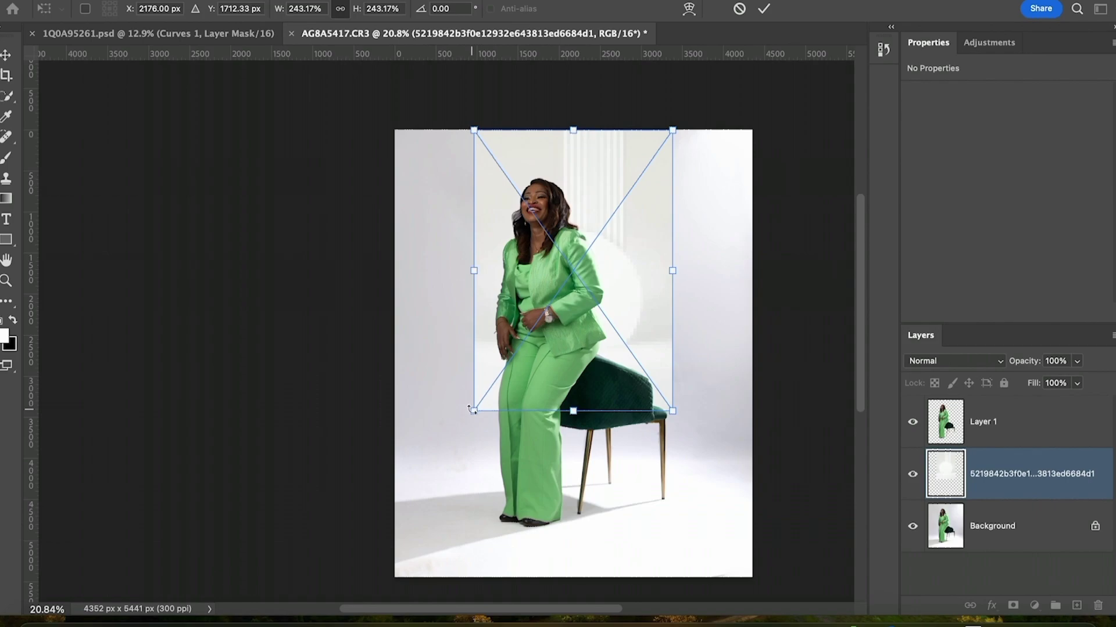
left_click_drag(473, 410, 365, 563)
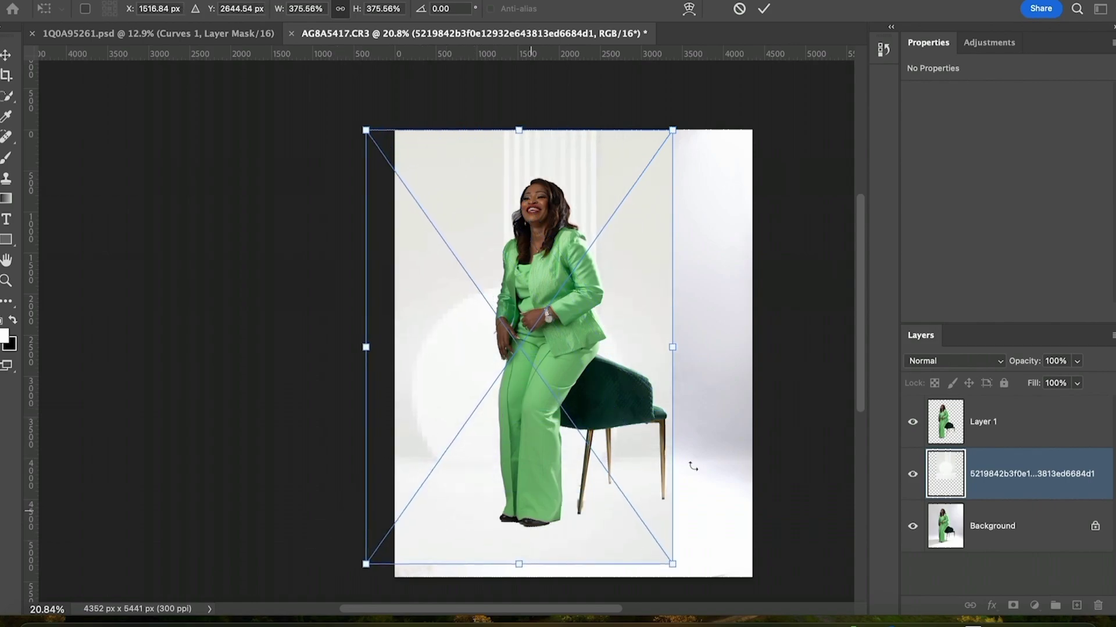
scroll(650, 401, "down", 2)
scroll(652, 401, "down", 3)
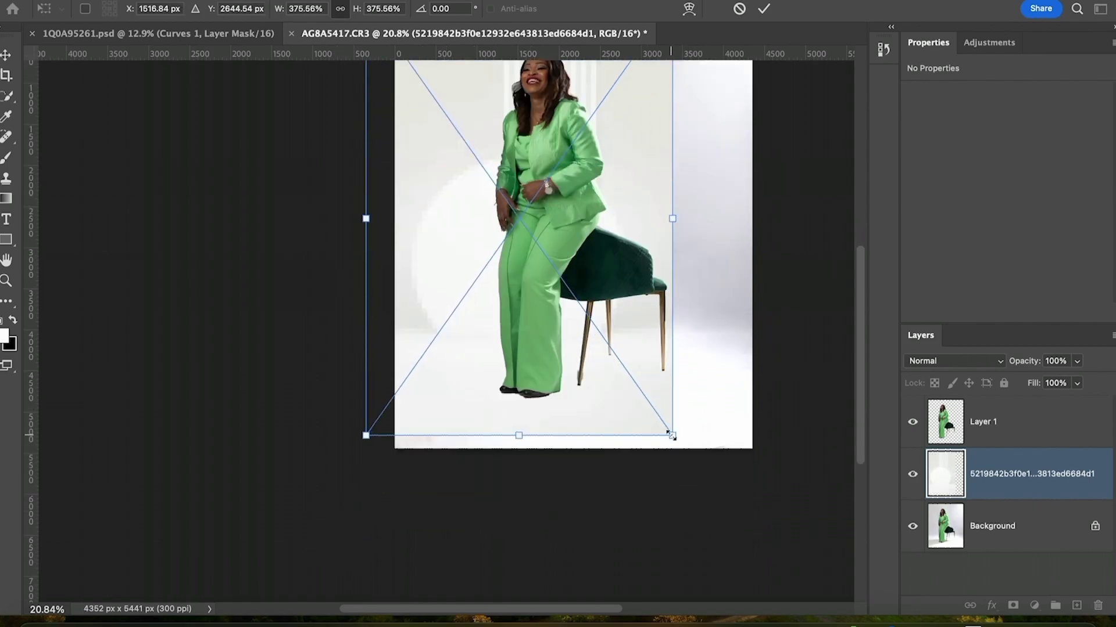
left_click_drag(672, 435, 690, 461)
left_click_drag(687, 229, 761, 236)
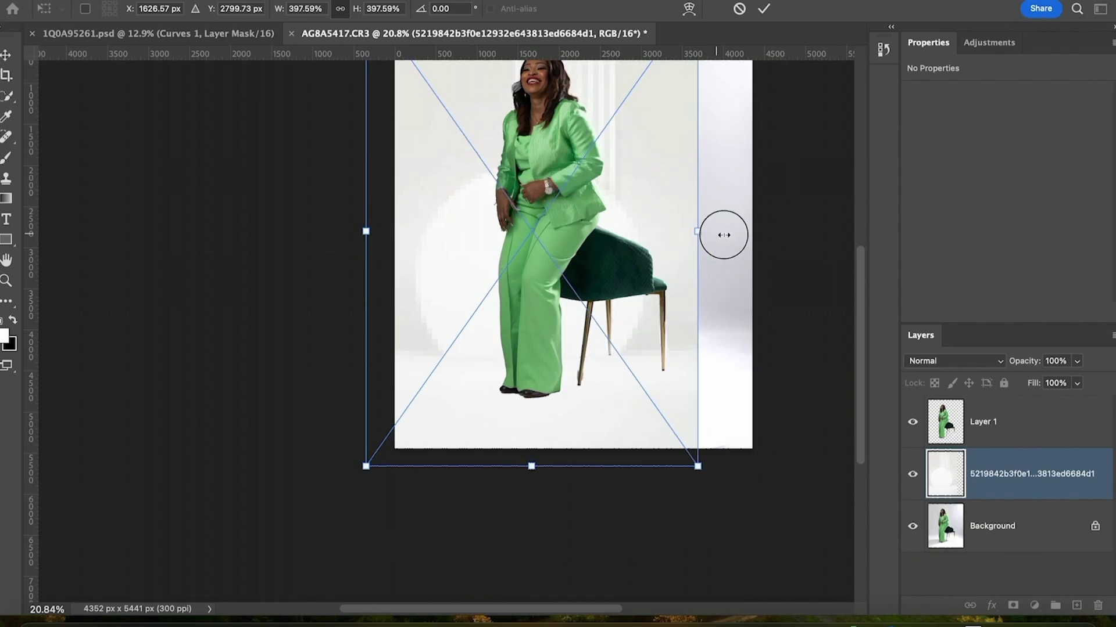
scroll(732, 300, "up", 4)
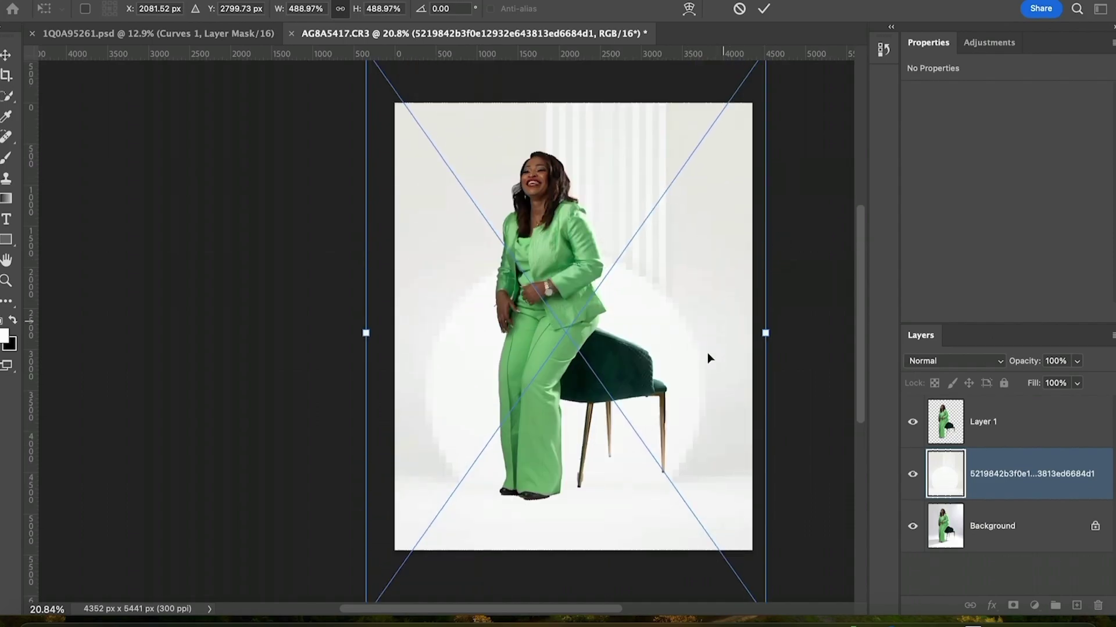
scroll(682, 341, "down", 1)
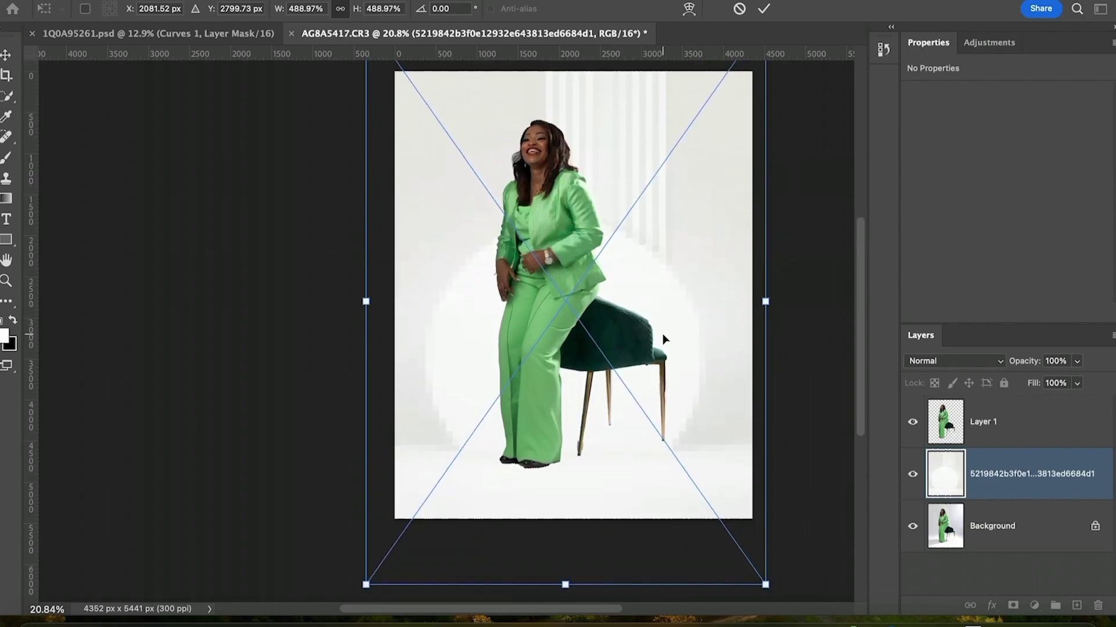
scroll(664, 340, "up", 2)
scroll(660, 376, "down", 1)
scroll(680, 314, "down", 2)
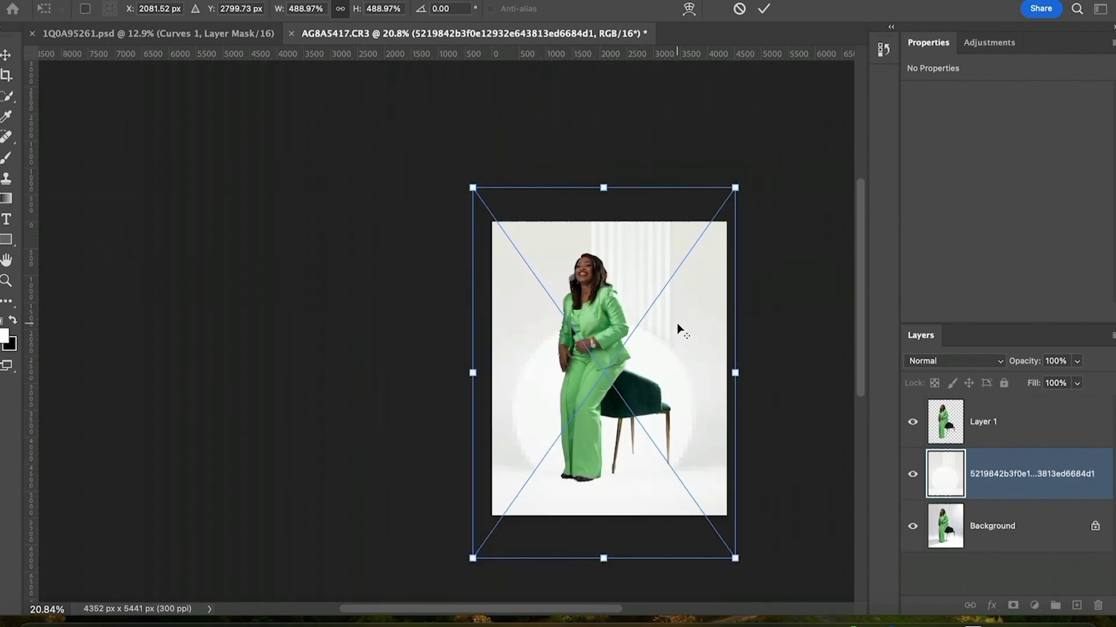
Shift the backdrop up and right, reduce it to about 472%, and commit.
left_click_drag(665, 367, 683, 348)
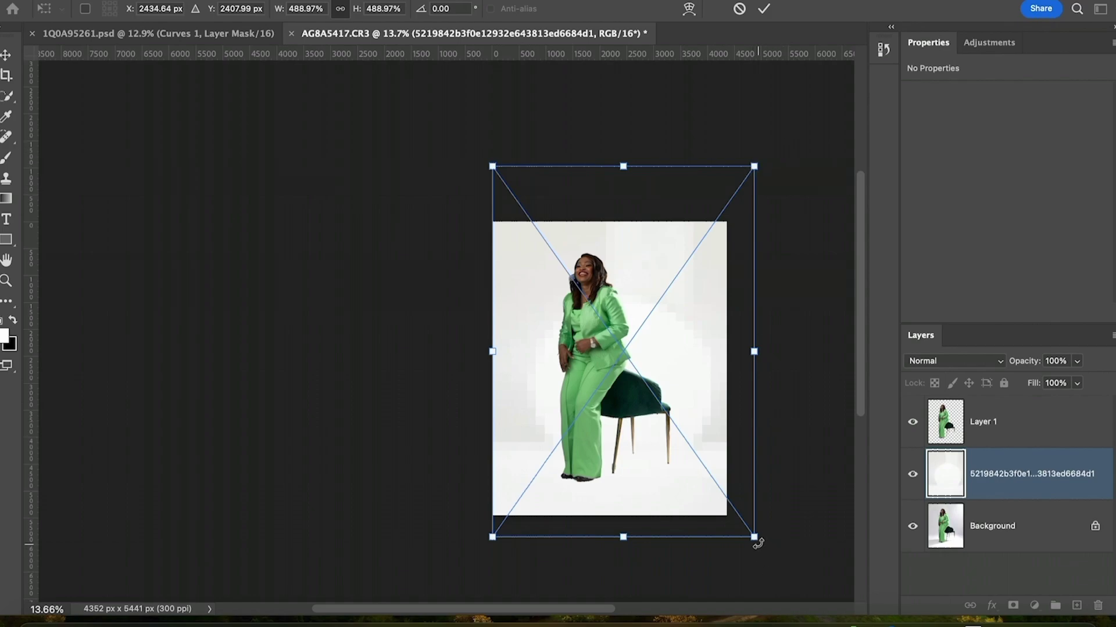
left_click_drag(754, 537, 749, 525)
scroll(801, 309, "down", 2)
scroll(777, 294, "right", 1)
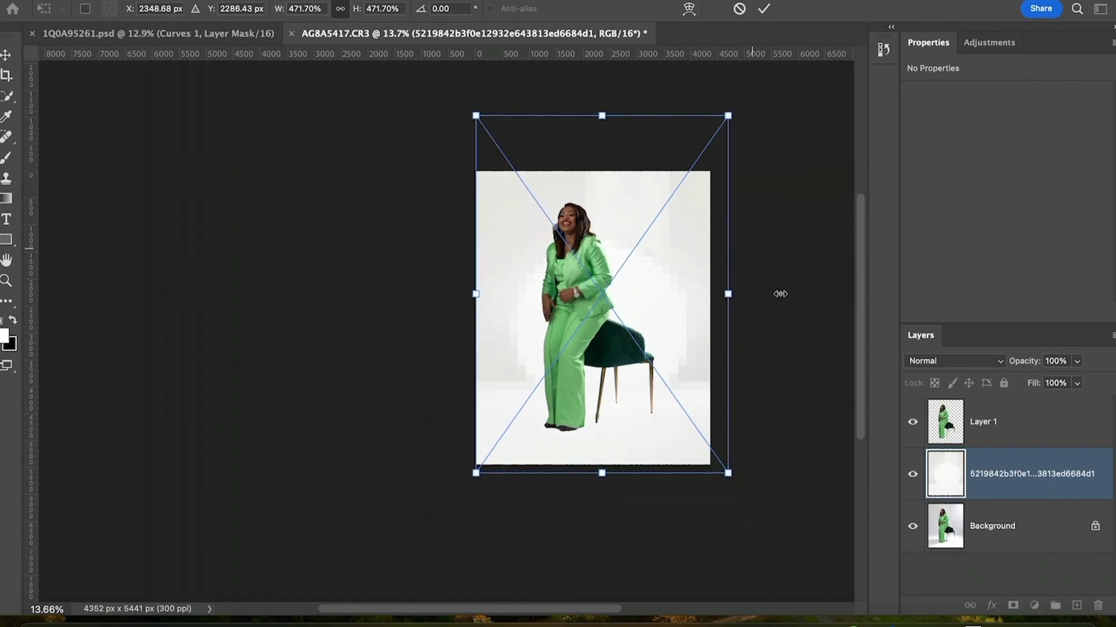
left_click(763, 9)
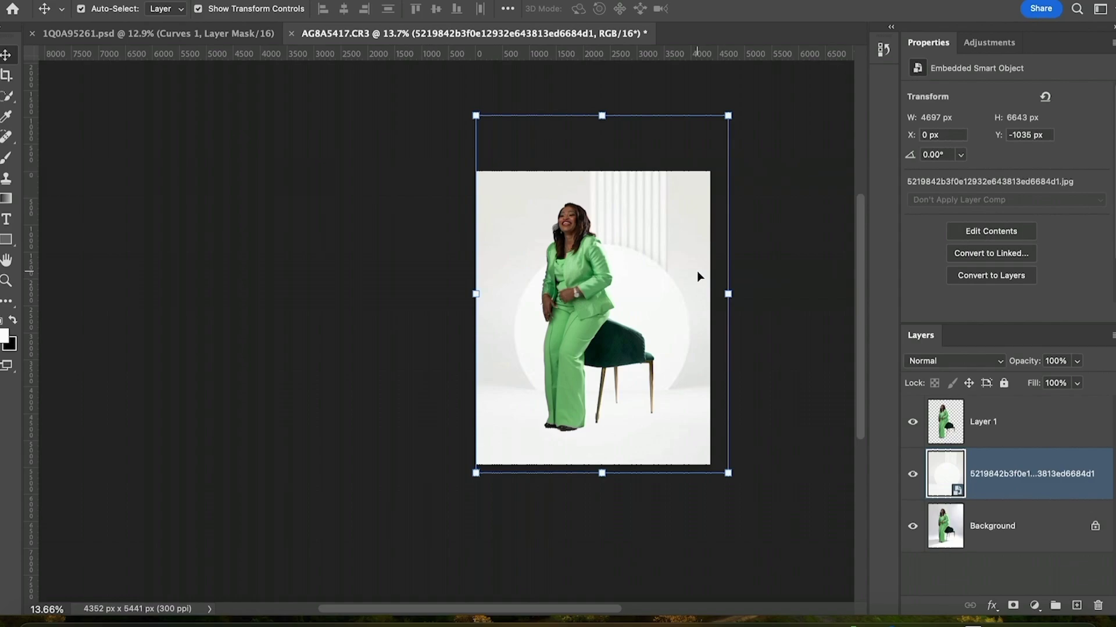
Readjust the backdrop, nudge it right, restore about 472% scale, and commit.
left_click(637, 291)
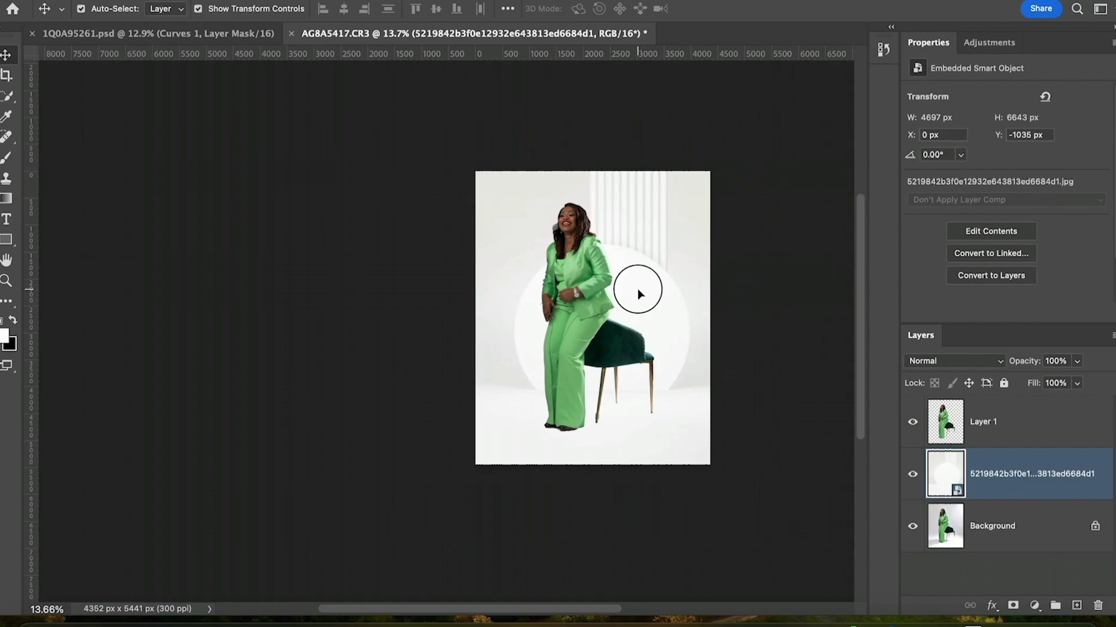
left_click_drag(728, 115, 709, 140)
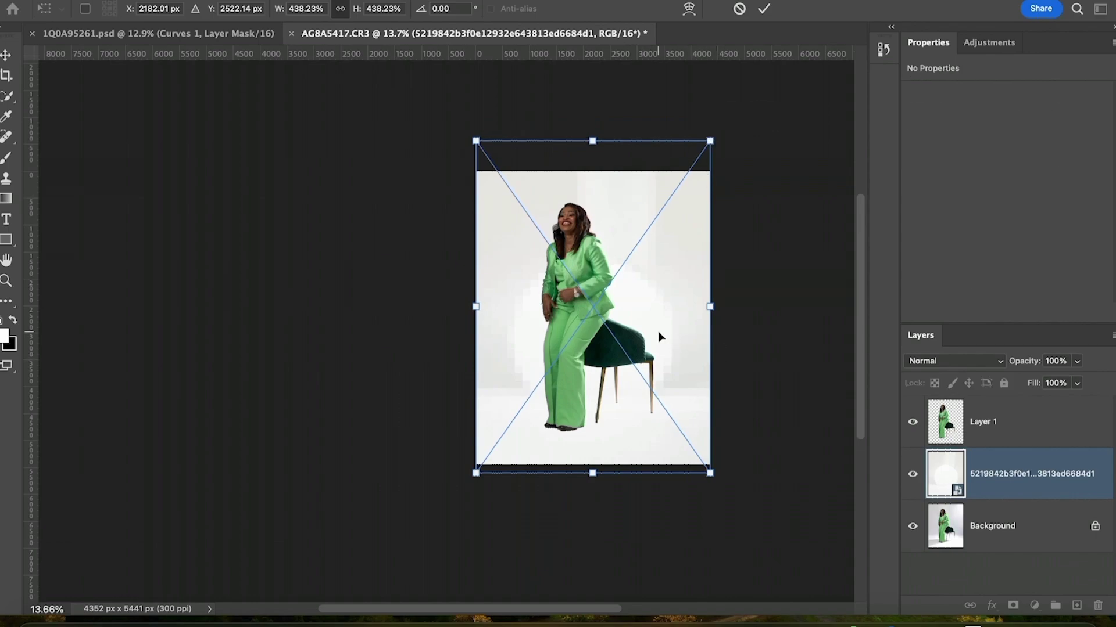
left_click_drag(660, 332, 664, 332)
left_click_drag(713, 141, 728, 115)
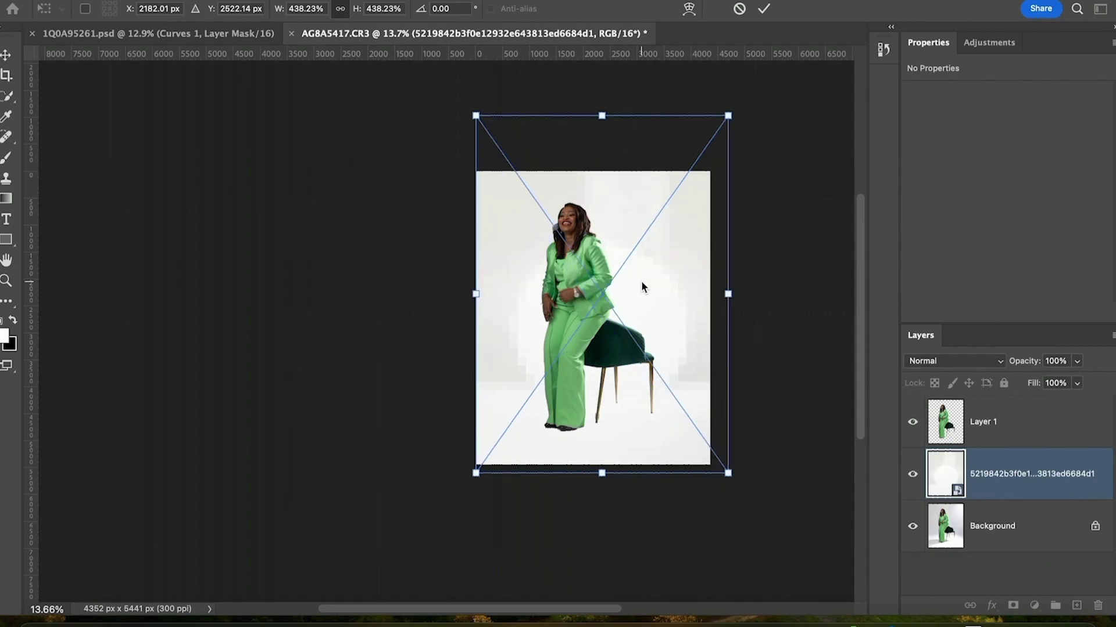
left_click(764, 9)
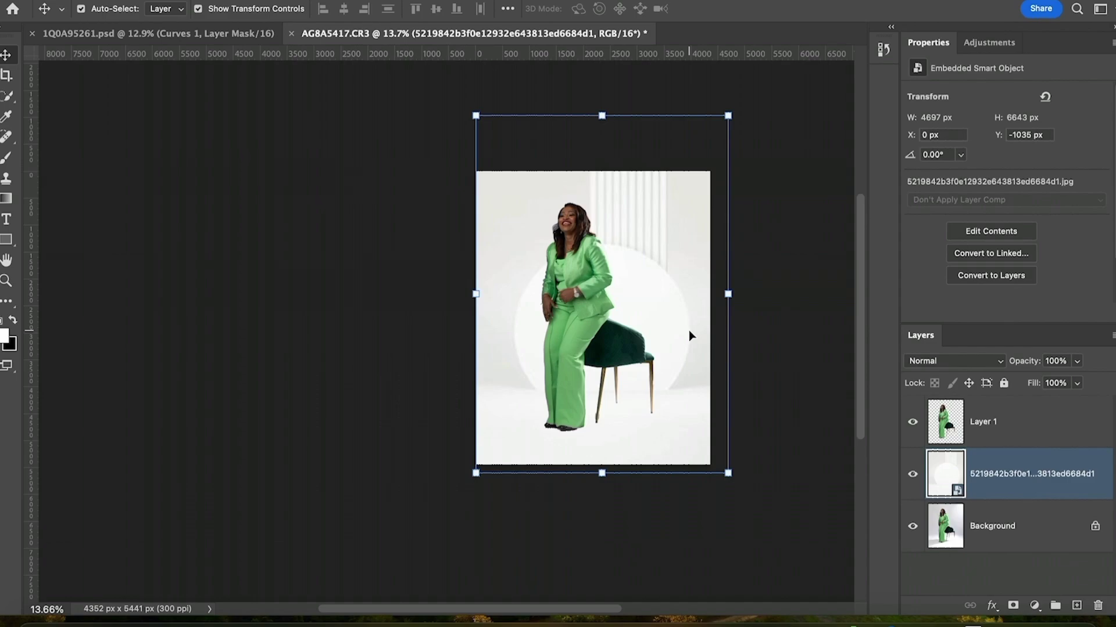
Add an inverted, hide-all layer mask to the backdrop layer.
left_click(1012, 606)
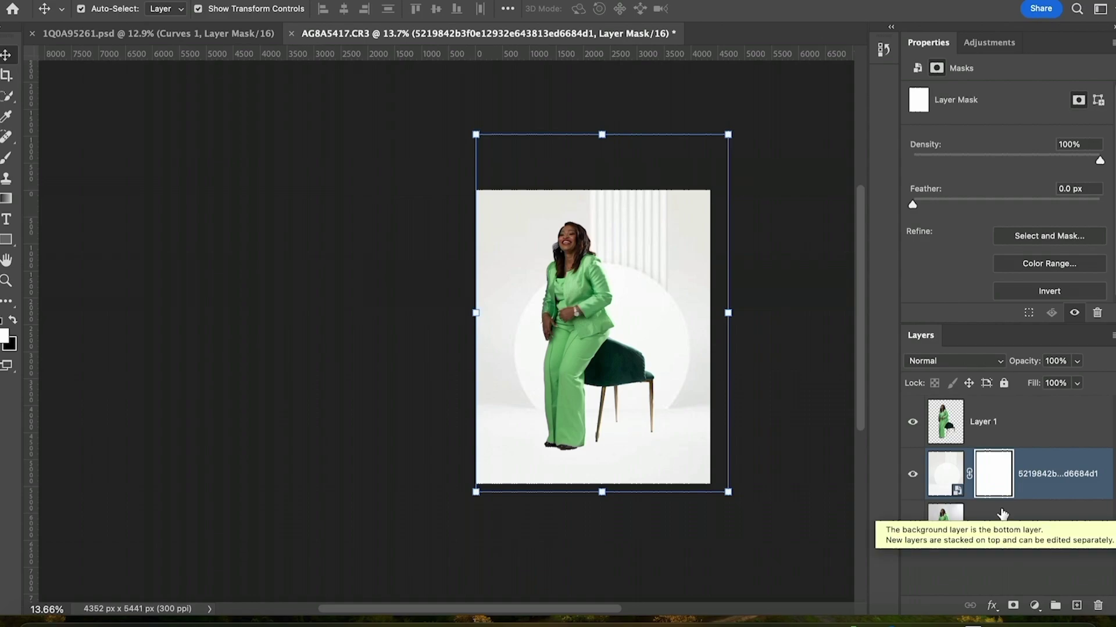
key("ctrl+i")
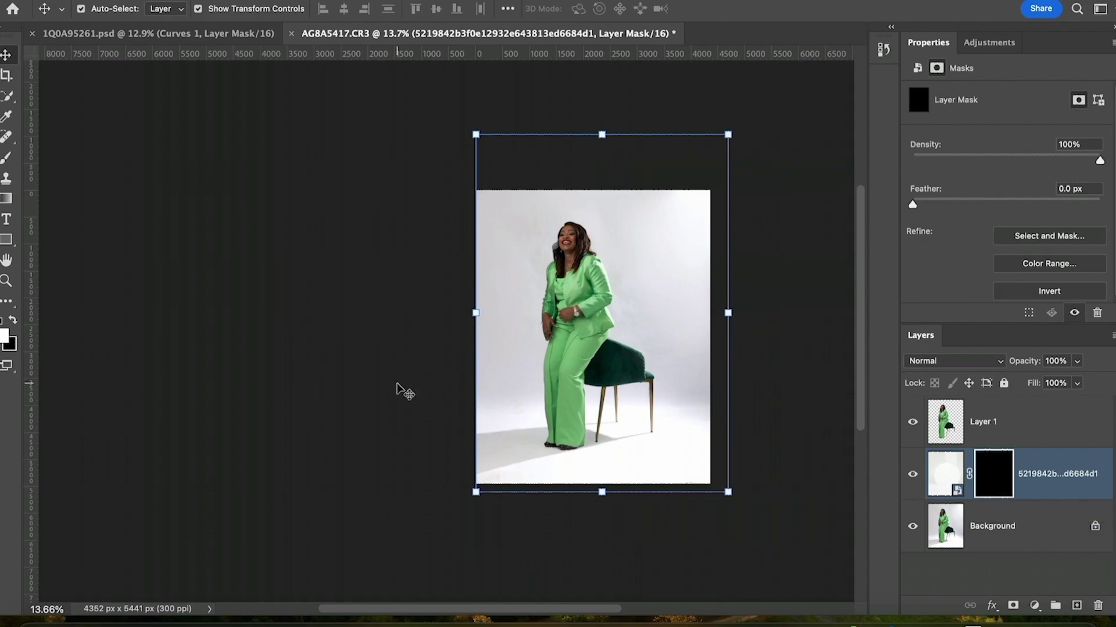
left_click(6, 159)
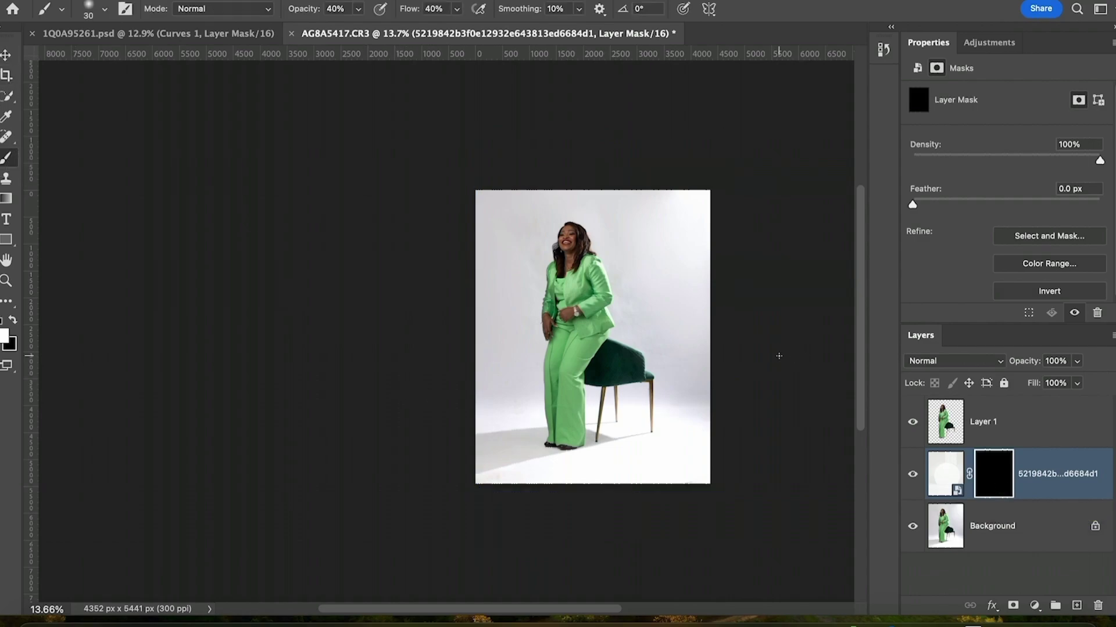
Set brush opacity and flow to 70%, enlarge it, and paint the backdrop behind her back.
left_click(358, 9)
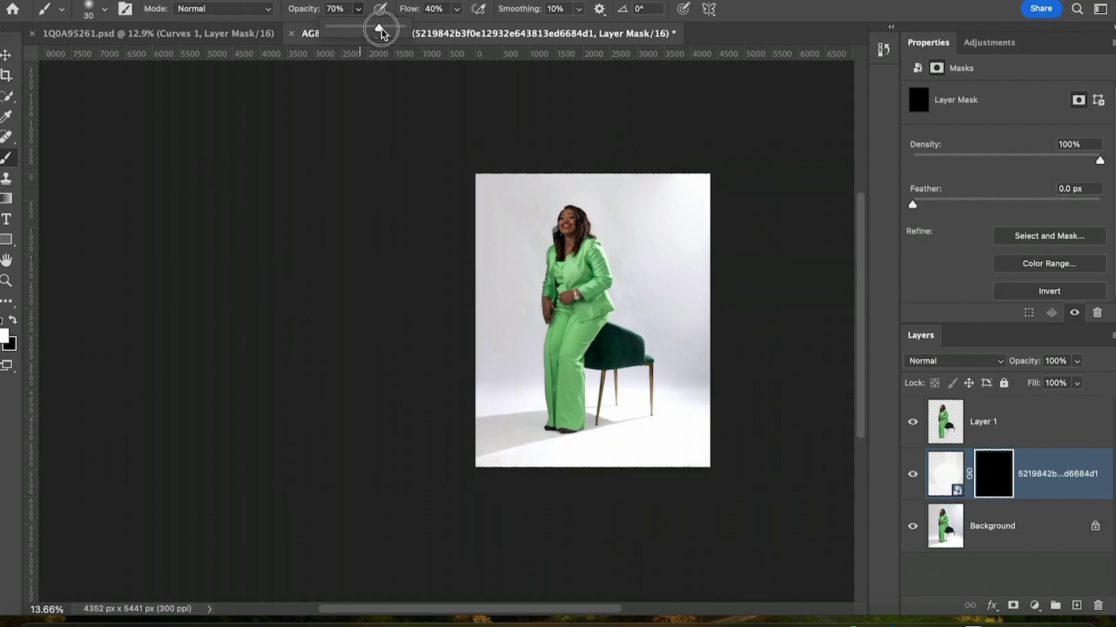
left_click_drag(359, 28, 385, 33)
key("7")
key("shift+7")
key("bracketright")
key("bracketright")
key("bracketright")
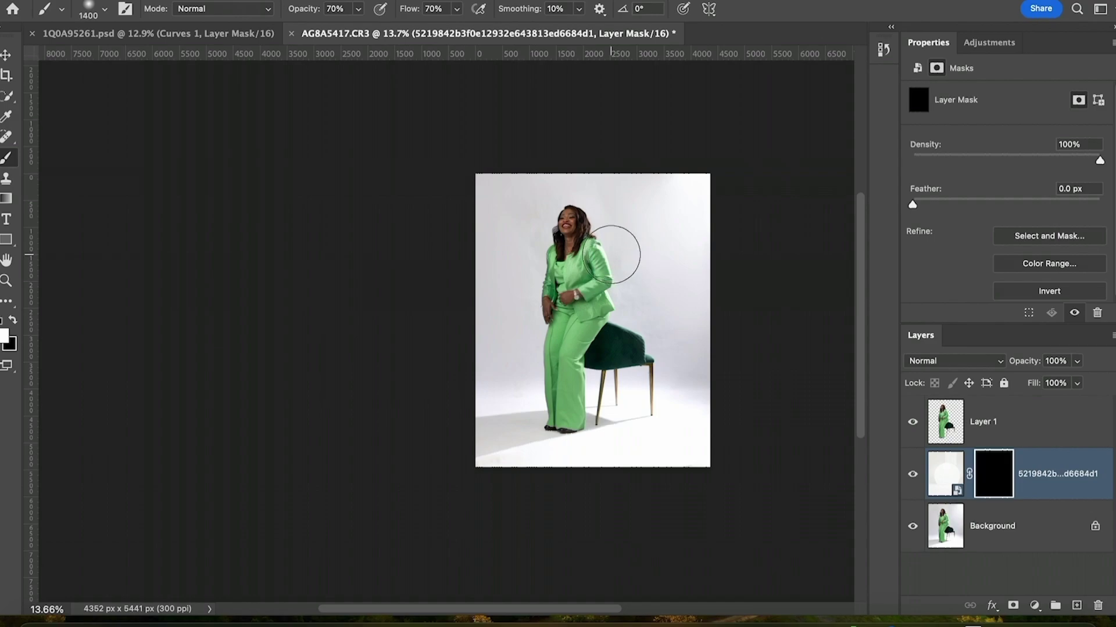
key("bracketright")
key("bracketright")
key("bracketright")
key("bracketright")
key("bracketright")
key("bracketright")
key("bracketright")
key("bracketright")
key("bracketright")
key("bracketright")
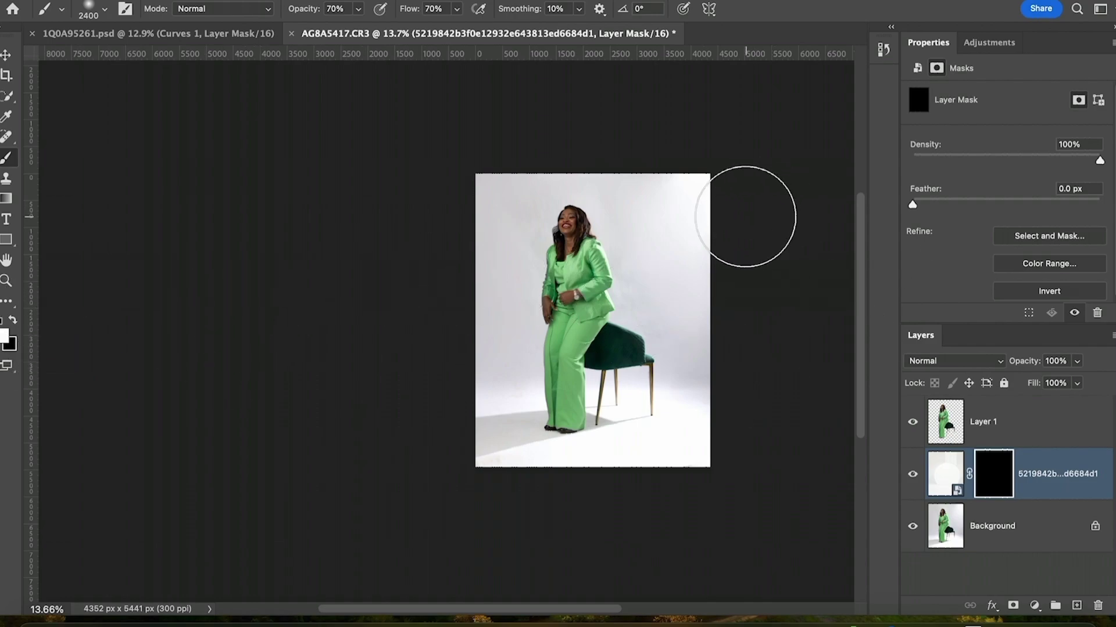
key("bracketright")
key("bracketright")
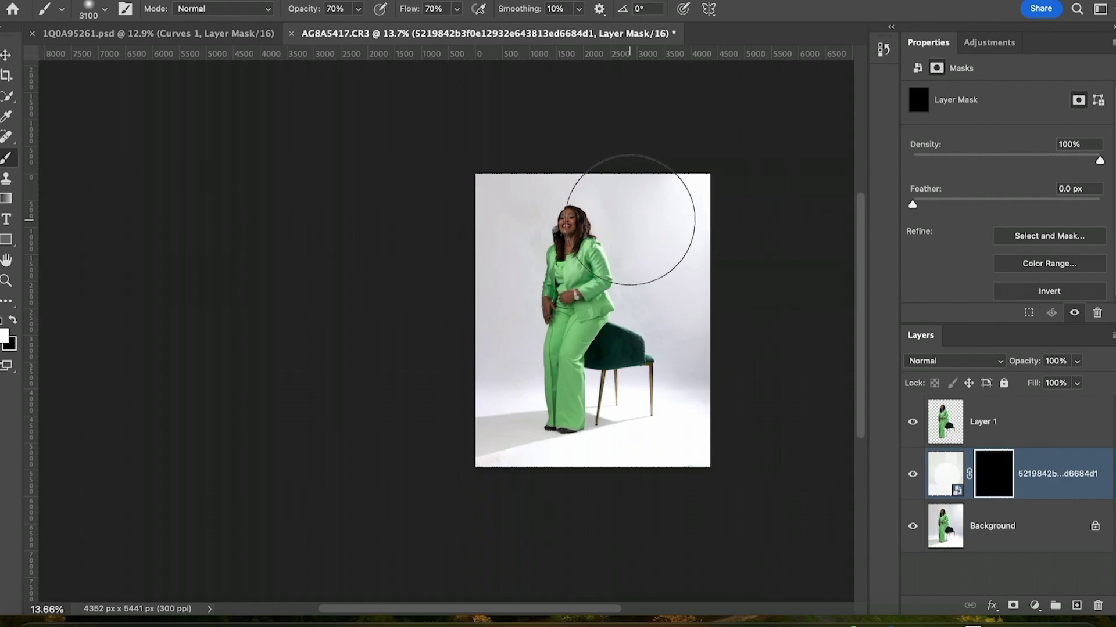
key("bracketright")
key("bracketright")
key("bracketright")
key("bracketright")
left_click_drag(528, 215, 641, 219)
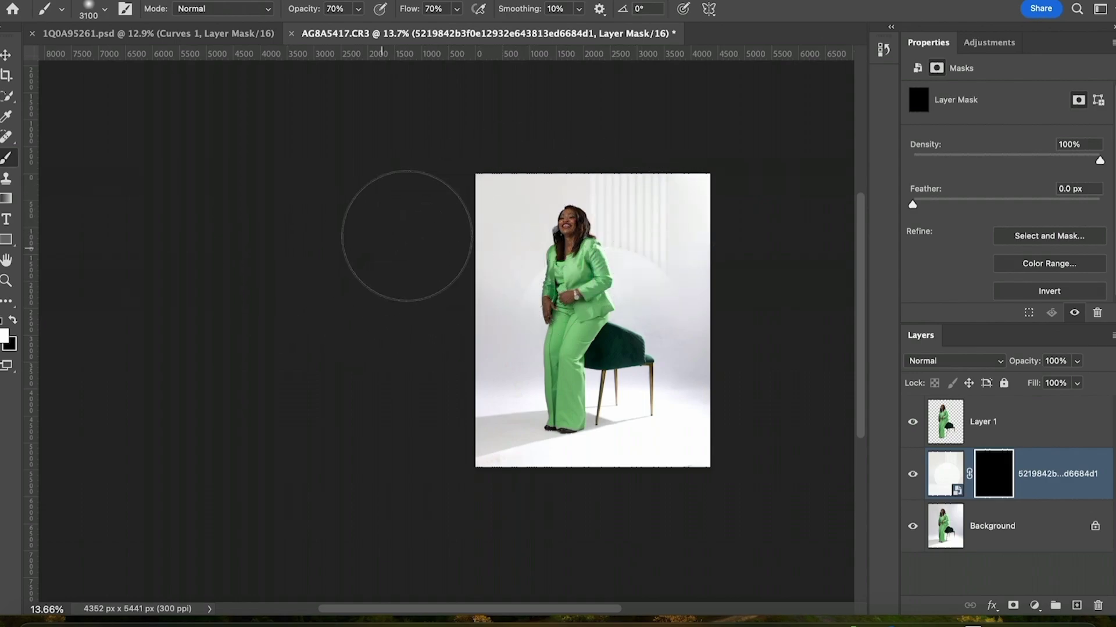
Reveal the lower-right floor, then lower brush opacity to 19% and flow to about 21%.
key("bracketleft")
key("bracketleft")
key("bracketleft")
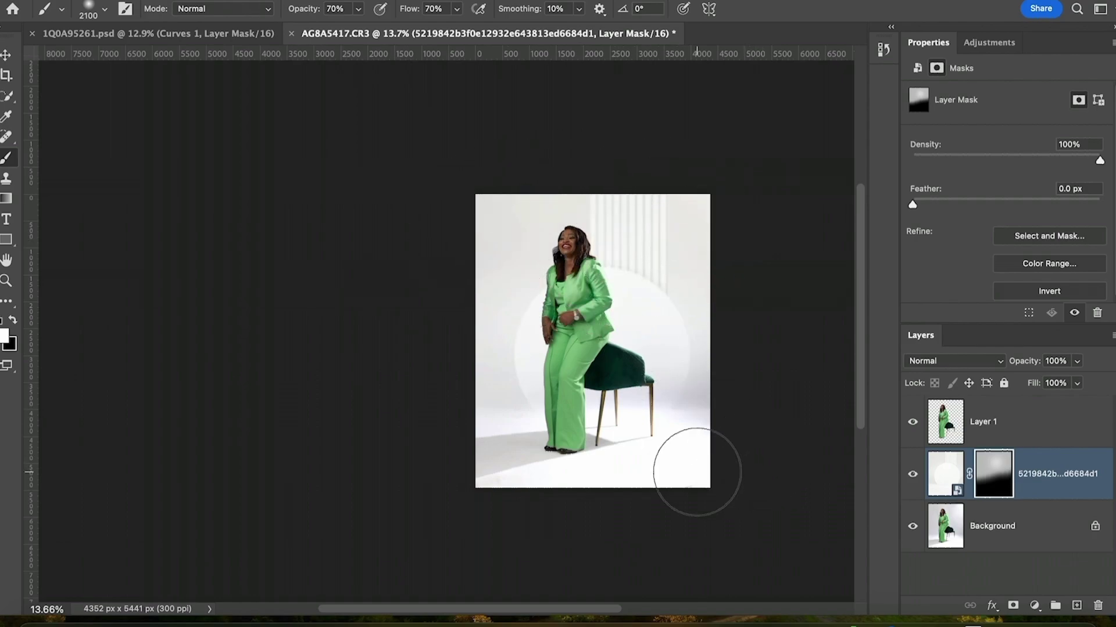
left_click(699, 472)
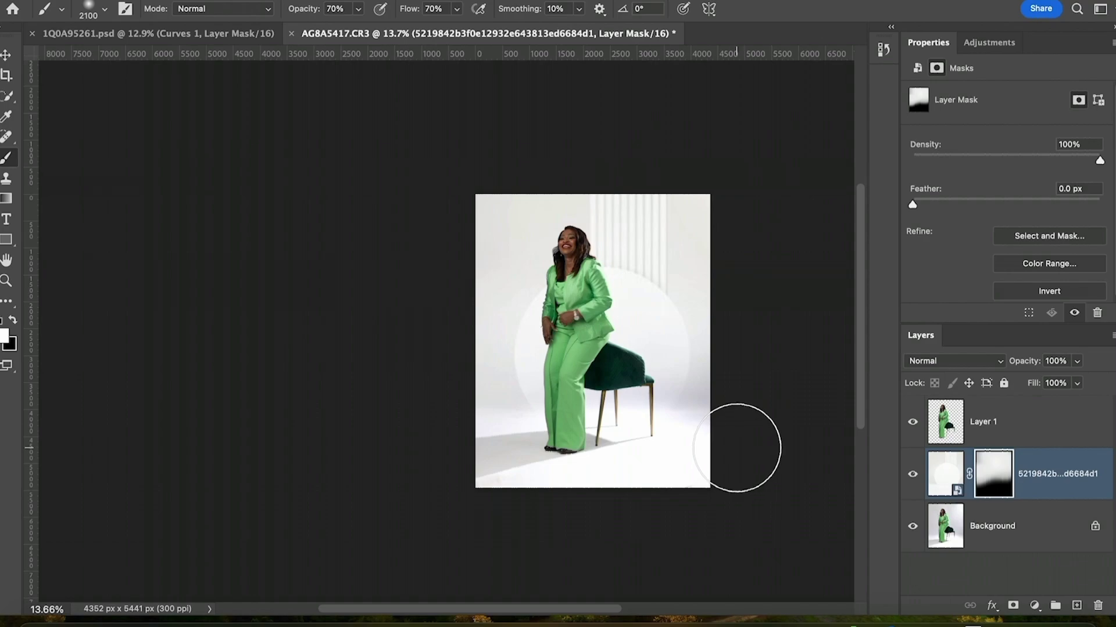
left_click(358, 9)
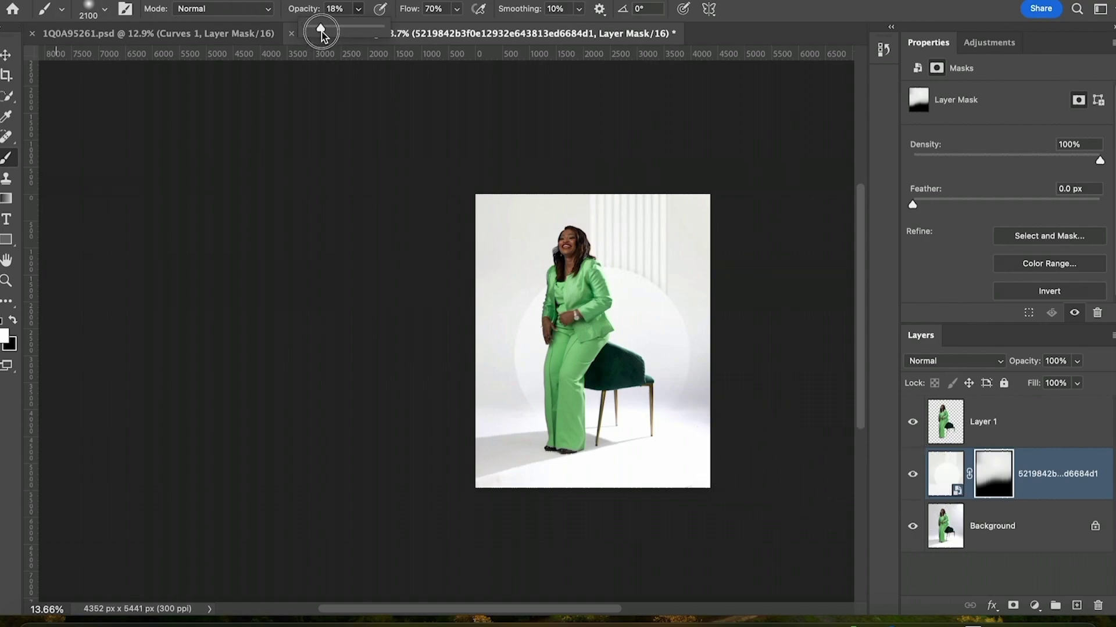
left_click_drag(322, 31, 323, 31)
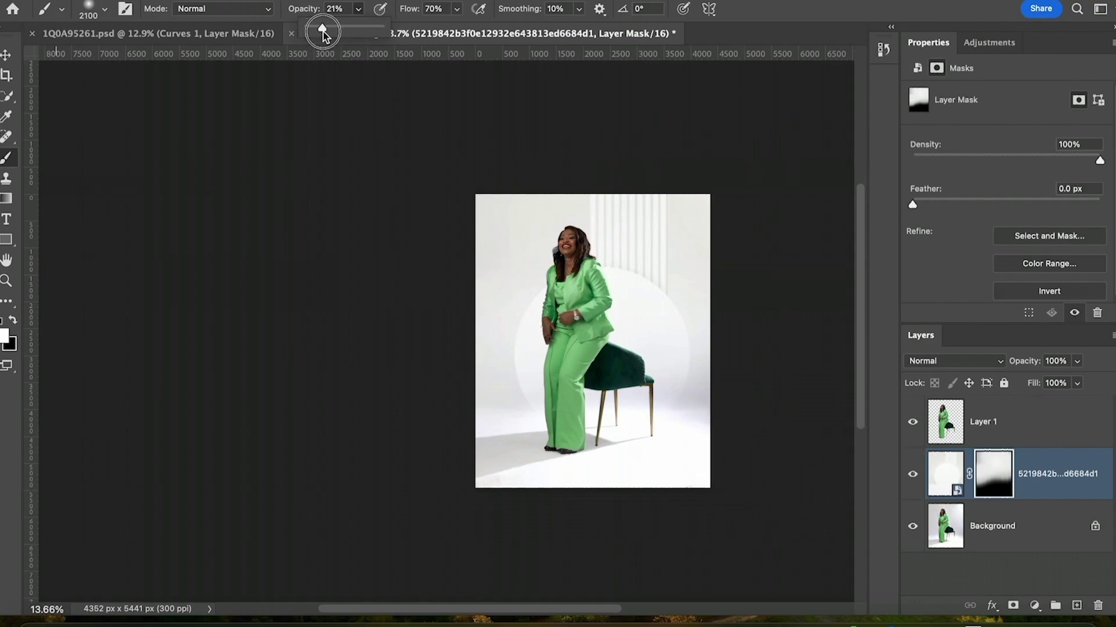
left_click(458, 9)
left_click_drag(458, 32, 415, 33)
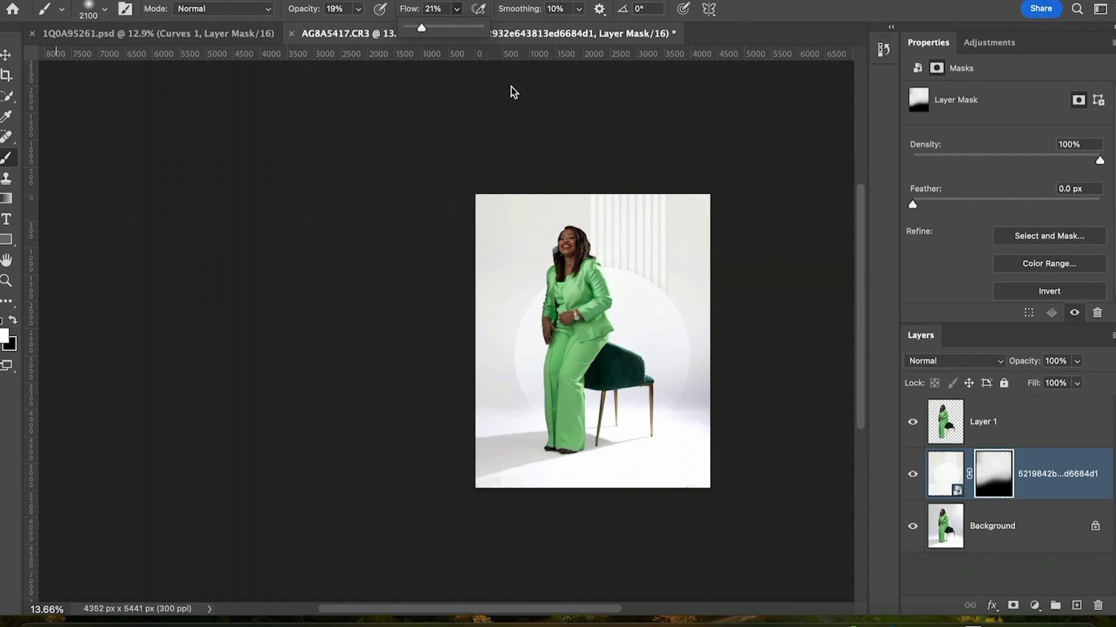
Blend the floor near the feet with a smaller brush, toggling the backdrop layer to compare.
scroll(726, 442, "up", 1)
key("bracketleft")
key("bracketleft")
key("bracketleft")
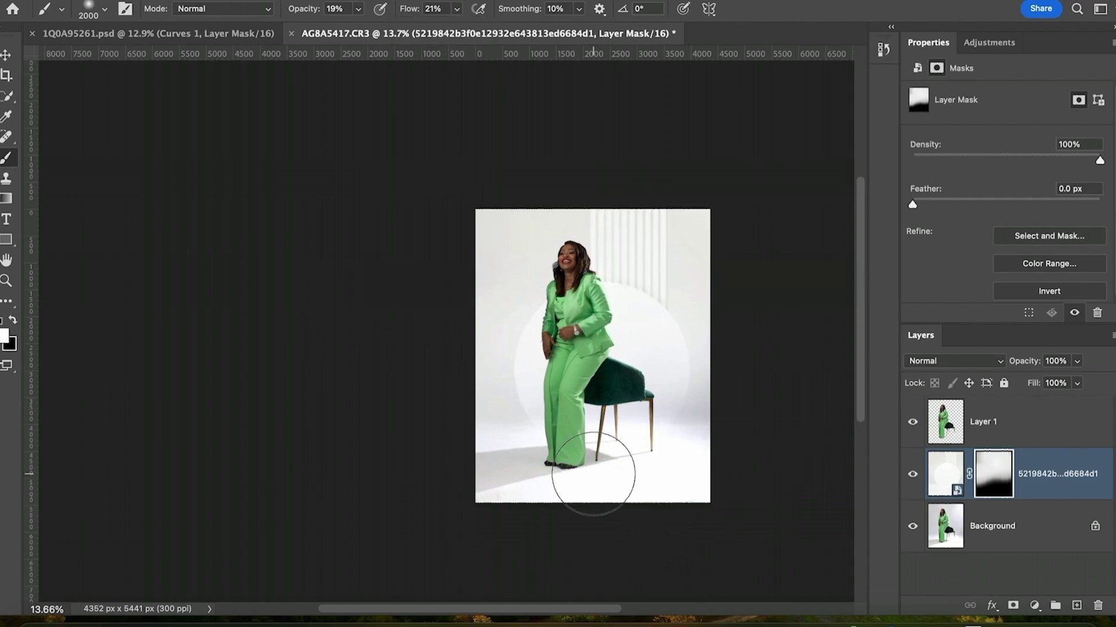
key("bracketleft")
key("bracketleft")
key("bracketleft")
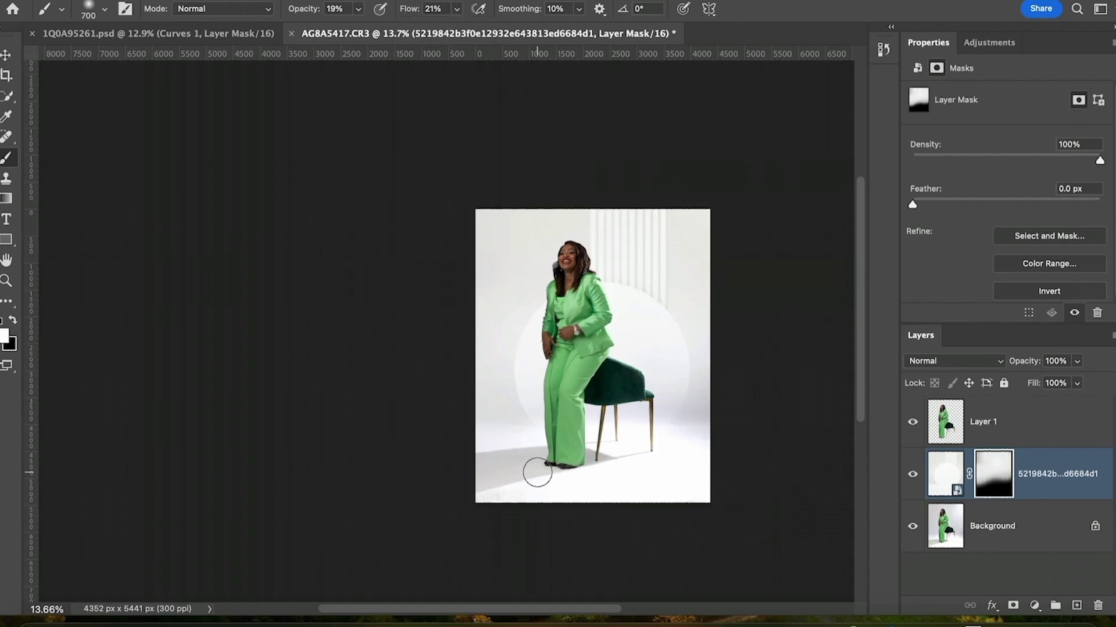
key("bracketright")
key("bracketright")
key("bracketright")
key("bracketright")
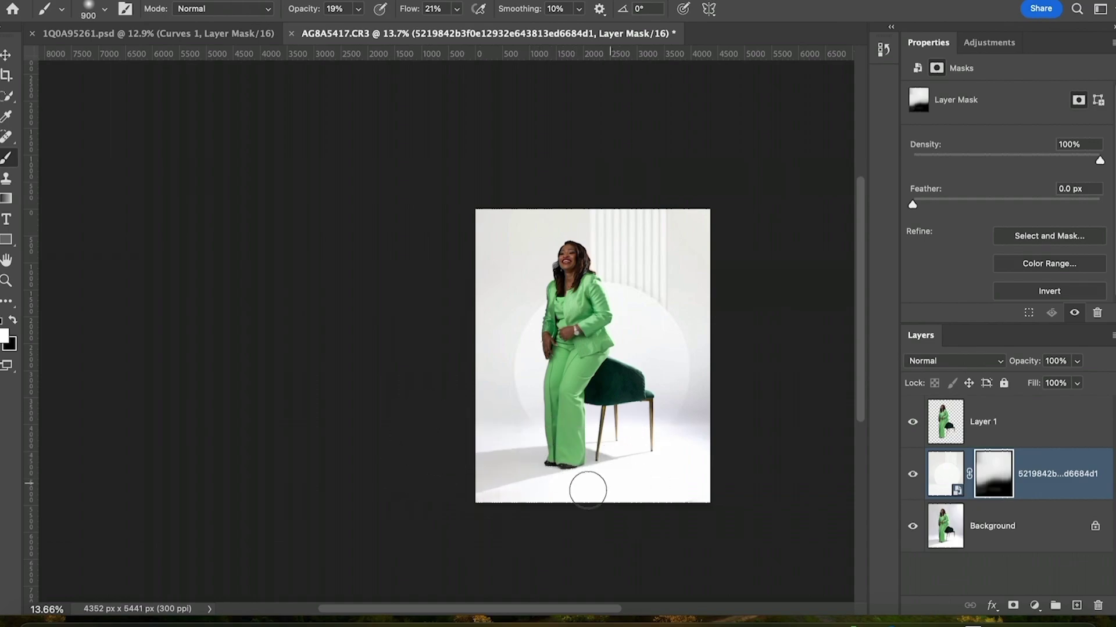
left_click(912, 474)
left_click(913, 475)
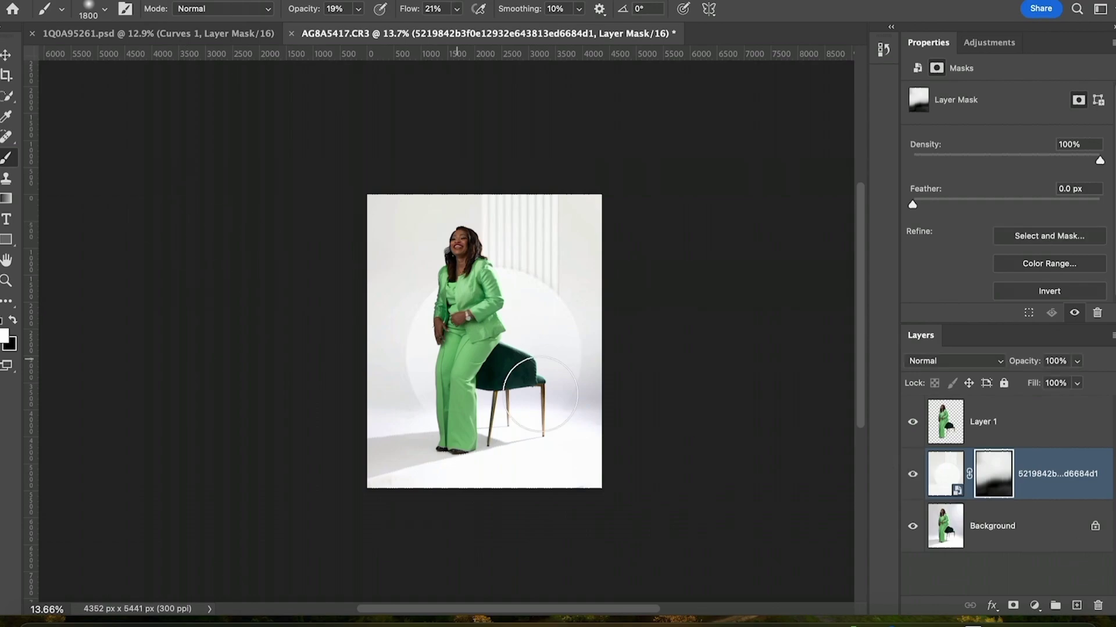
scroll(520, 375, "left", 1)
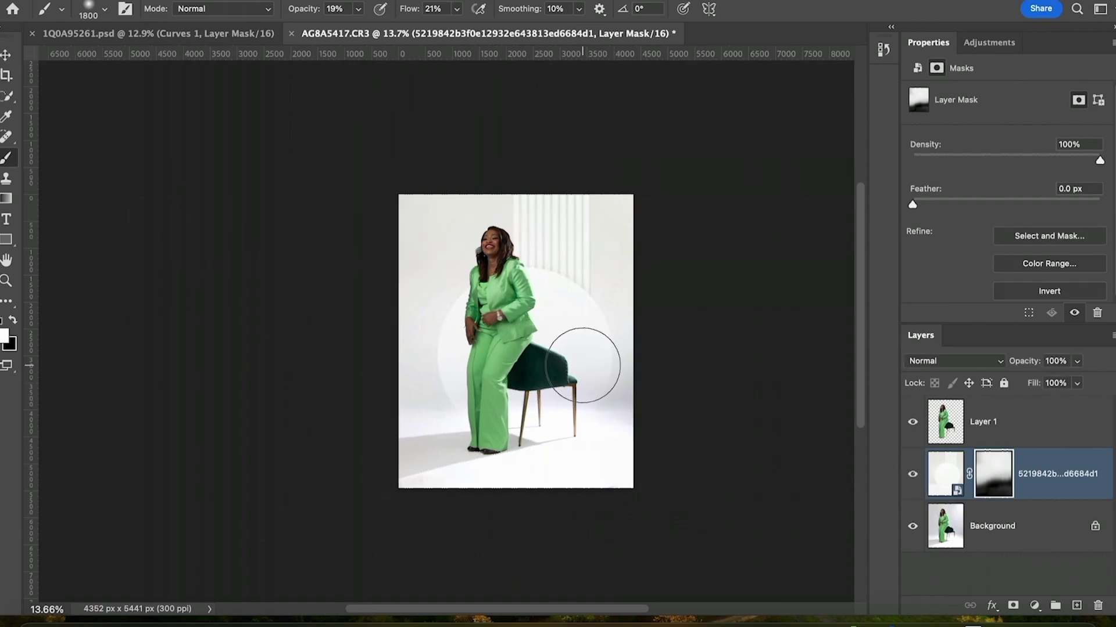
scroll(587, 357, "up", 3)
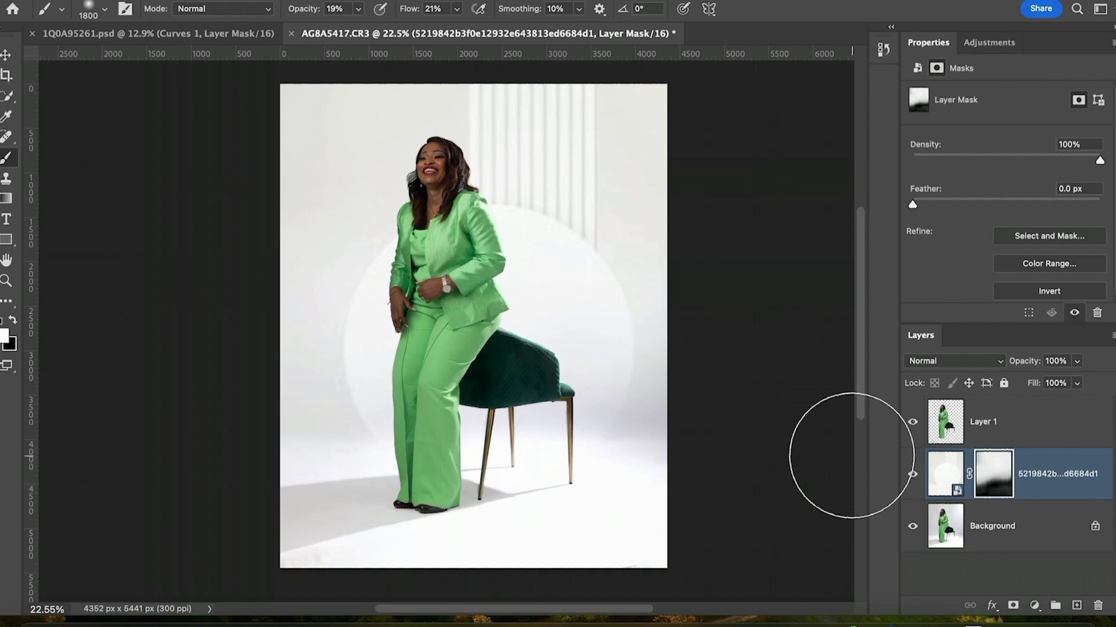
In the History panel, switch twice between the original photo snapshot and the latest composite state.
left_click(885, 50)
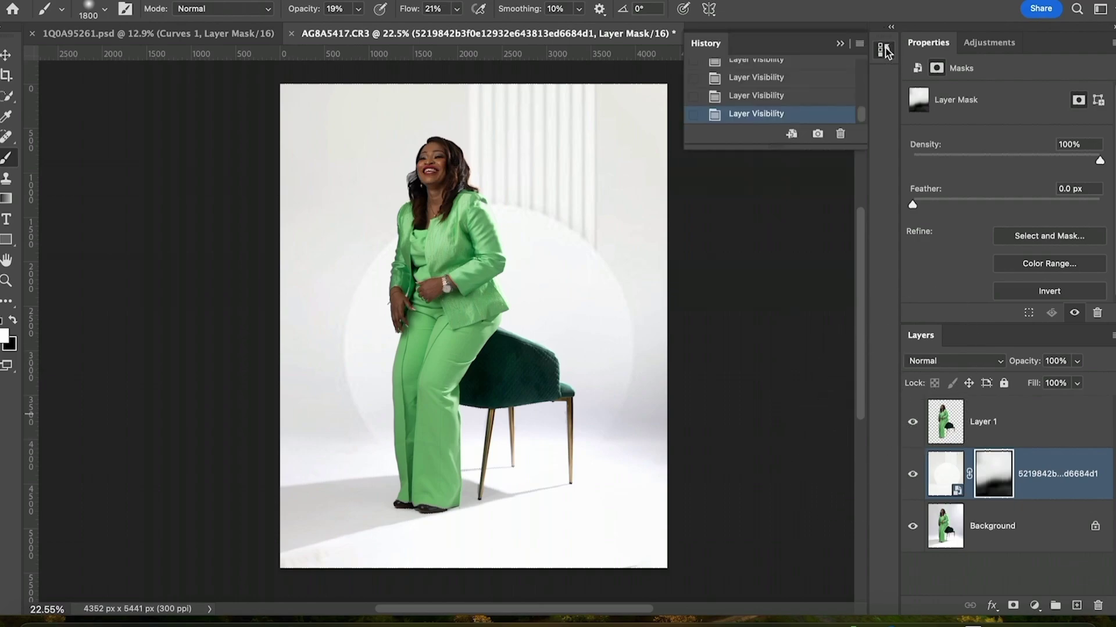
scroll(779, 105, "up", 5)
scroll(792, 92, "up", 2)
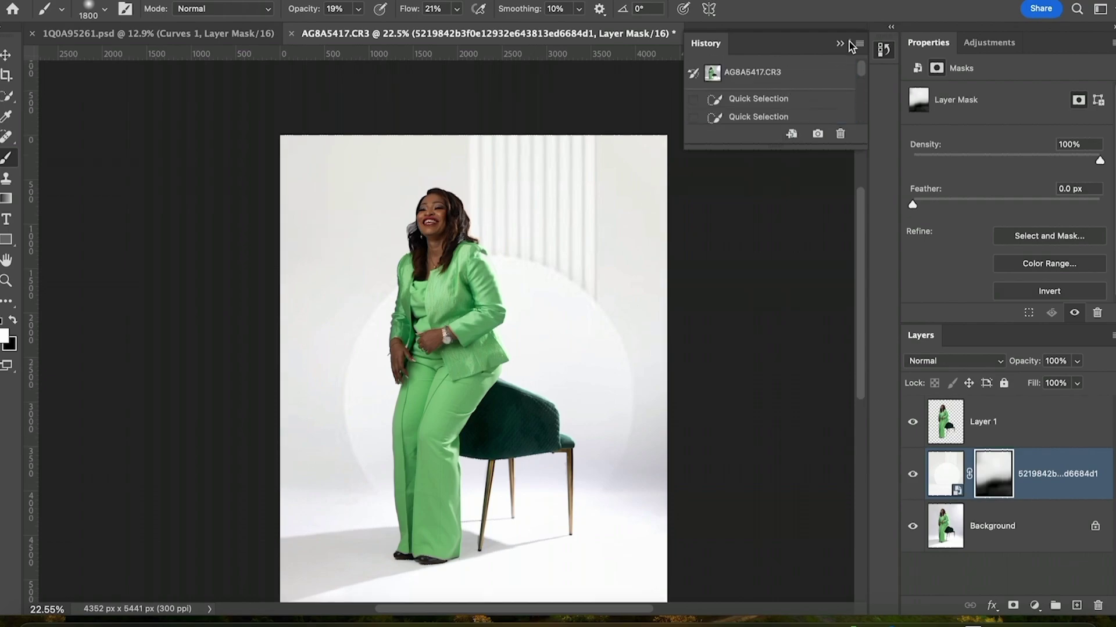
left_click(772, 73)
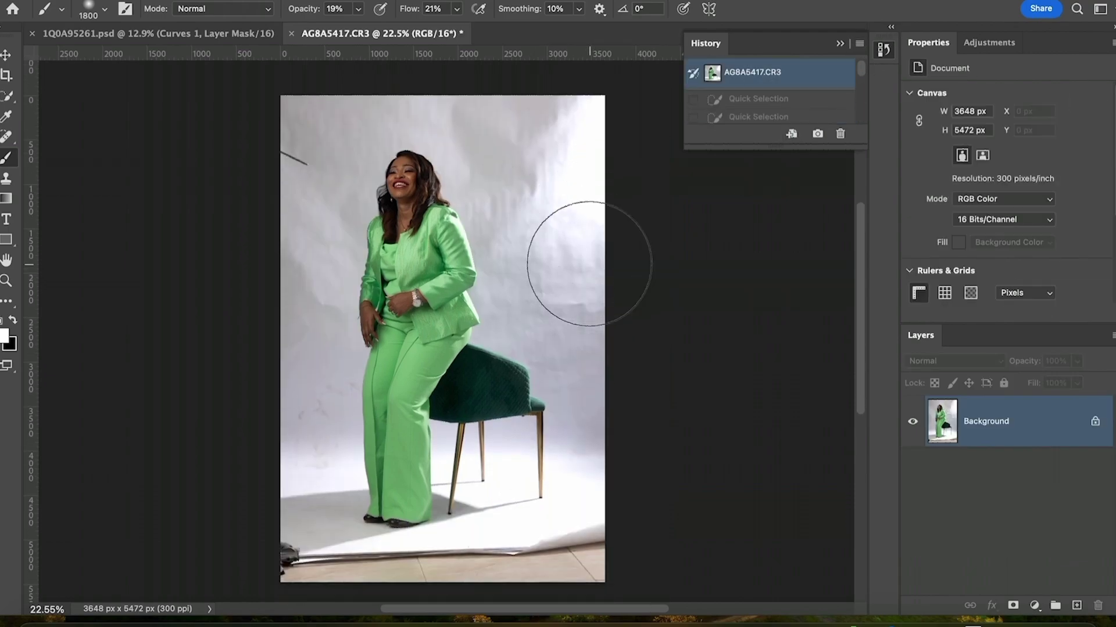
scroll(770, 104, "down", 2)
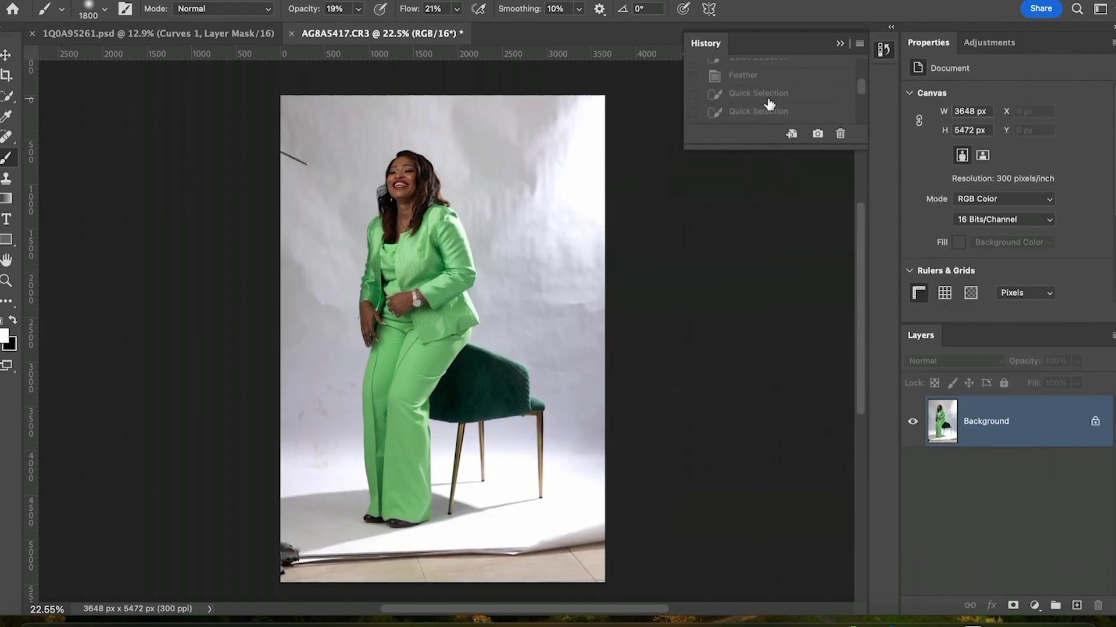
scroll(769, 103, "down", 5)
left_click(762, 114)
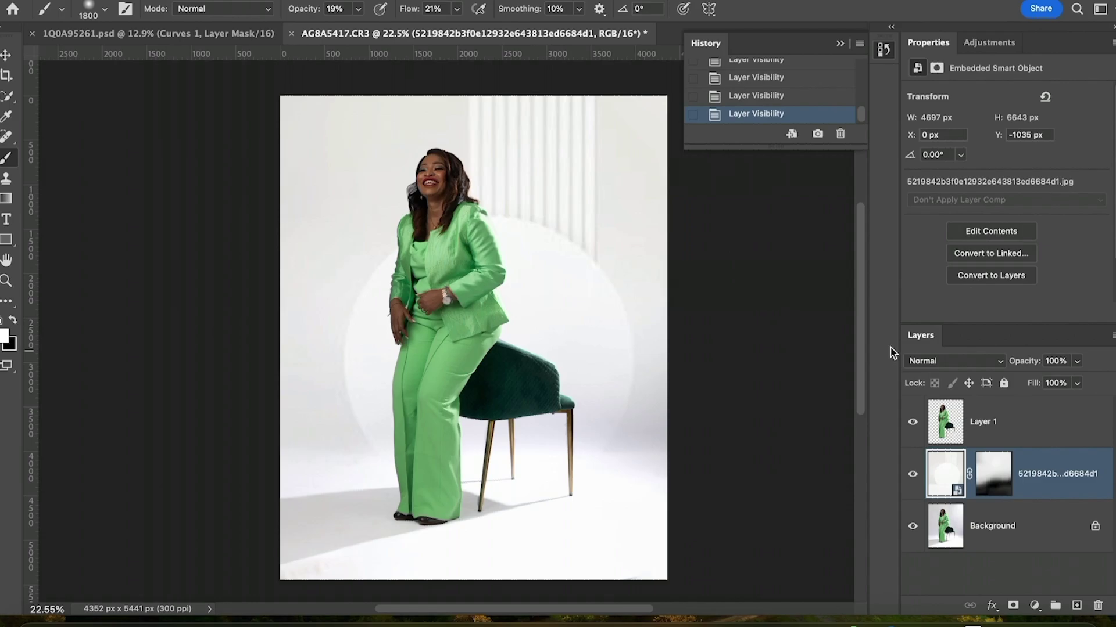
scroll(773, 93, "up", 5)
left_click(756, 64)
scroll(782, 98, "down", 5)
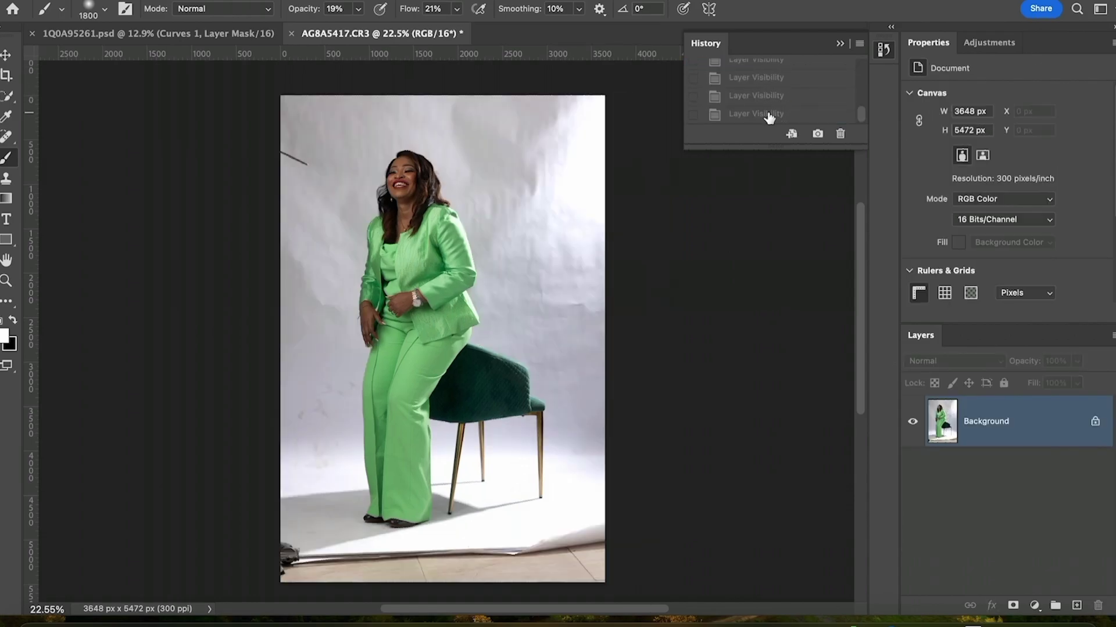
left_click(768, 115)
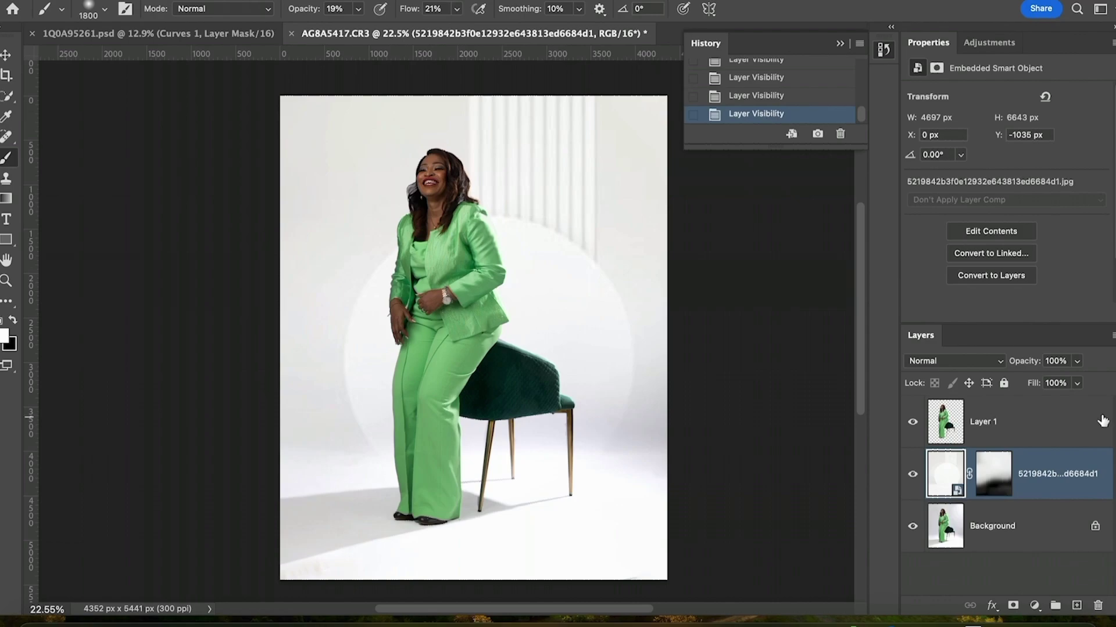
Select Layer 1 through Background and merge all three with Cmd+E.
left_click(1017, 417)
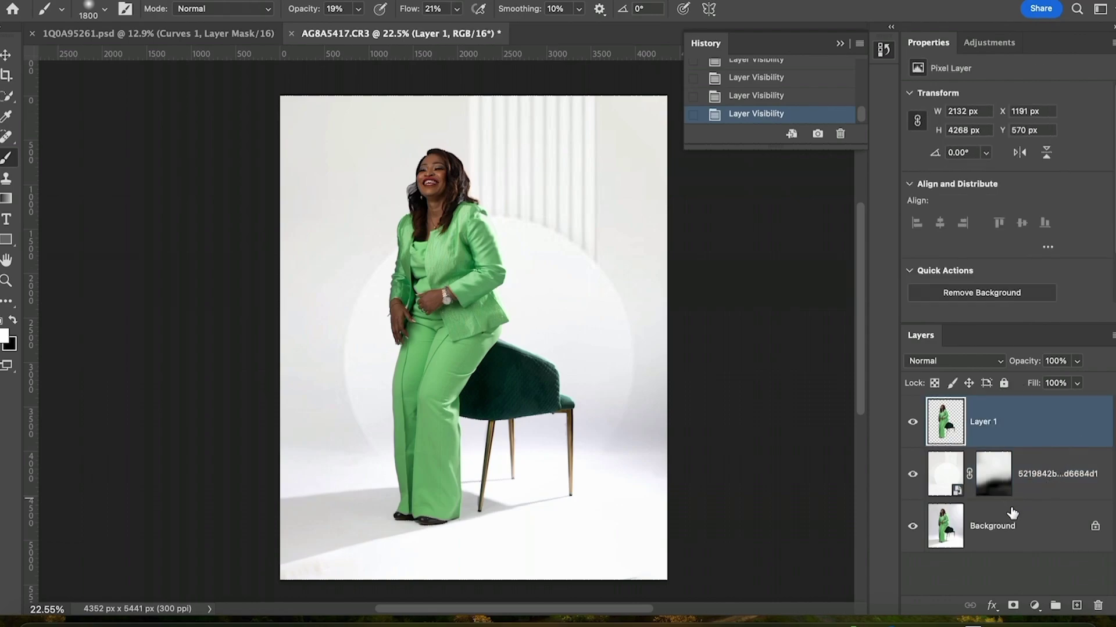
left_click(1014, 534, "shift")
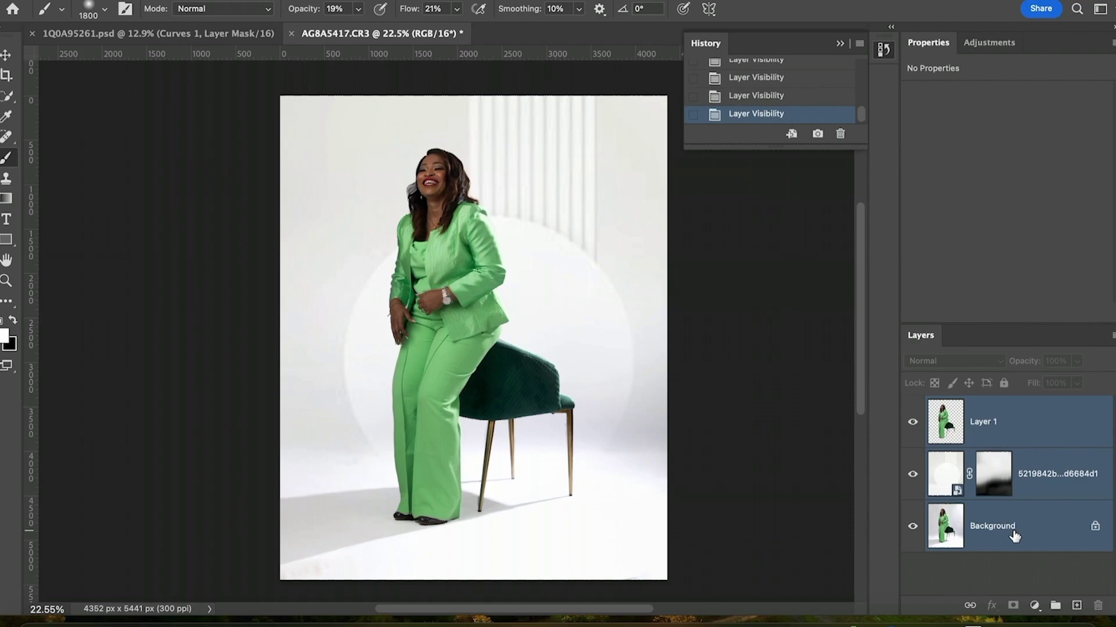
key("ctrl+e")
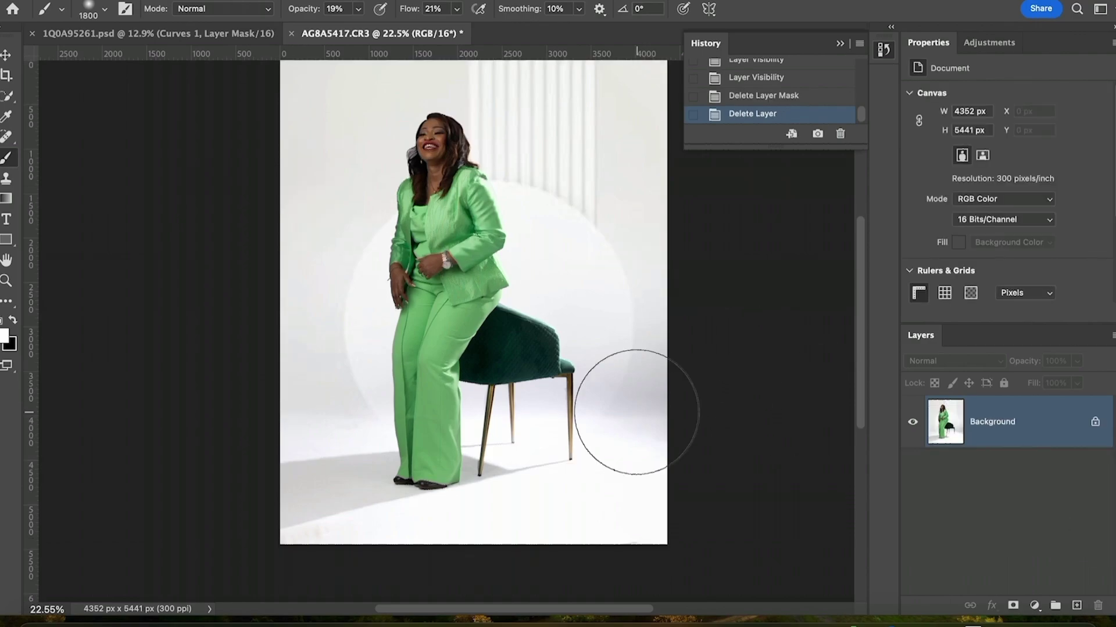
scroll(637, 413, "down", 3, "alt")
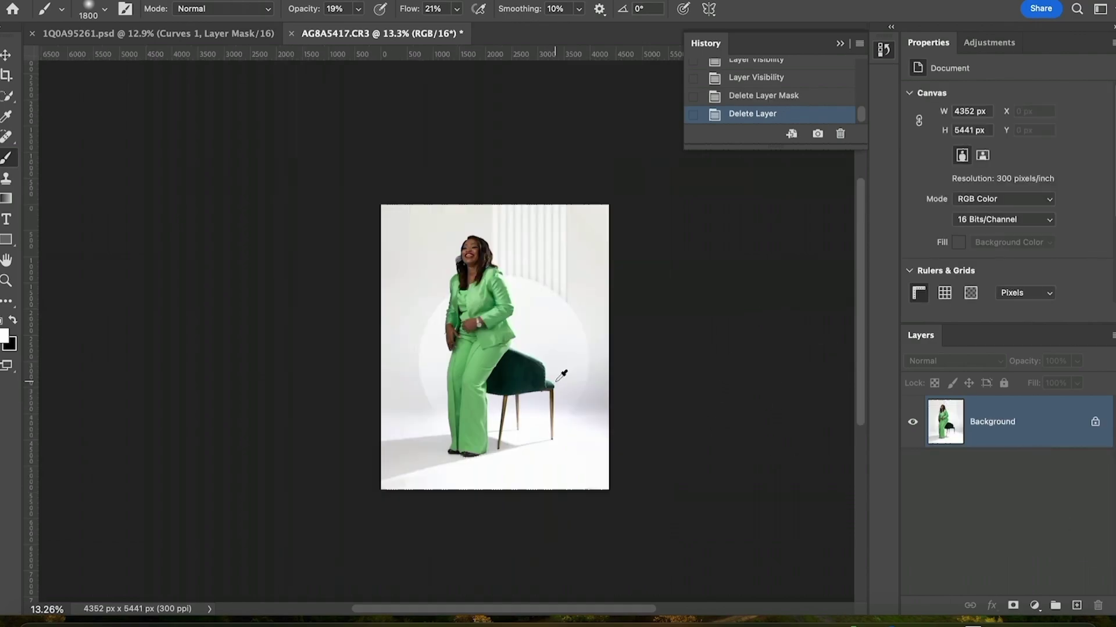